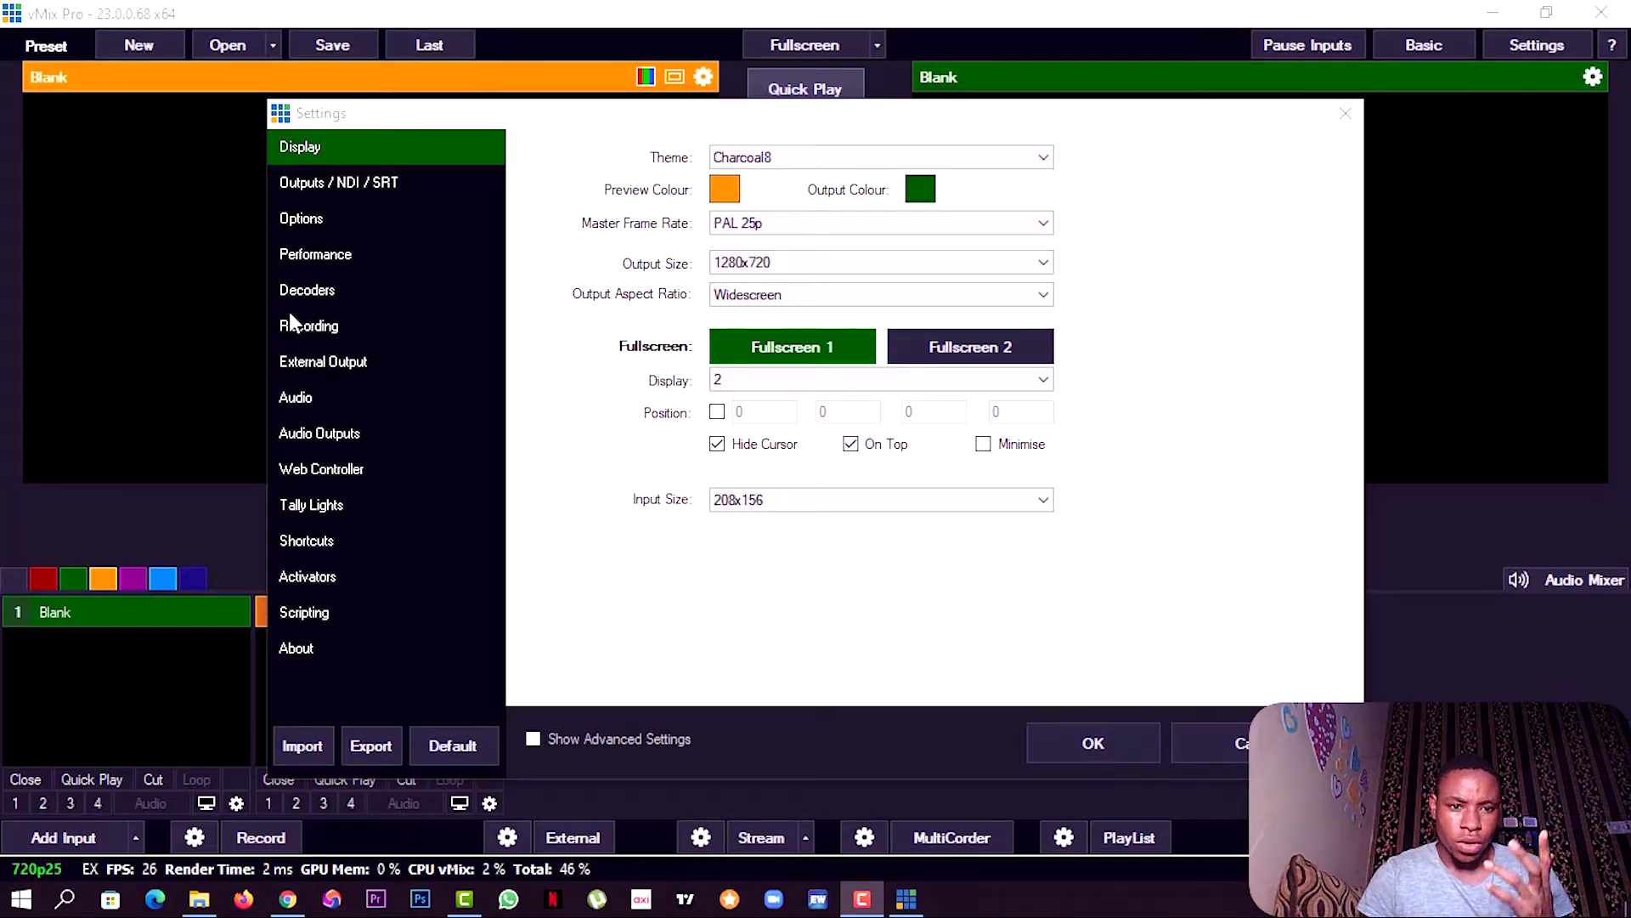
# Step: Leave the Graphics Adapter on Default in Performance settings, with both performance options unticked
pyautogui.click(311, 265)
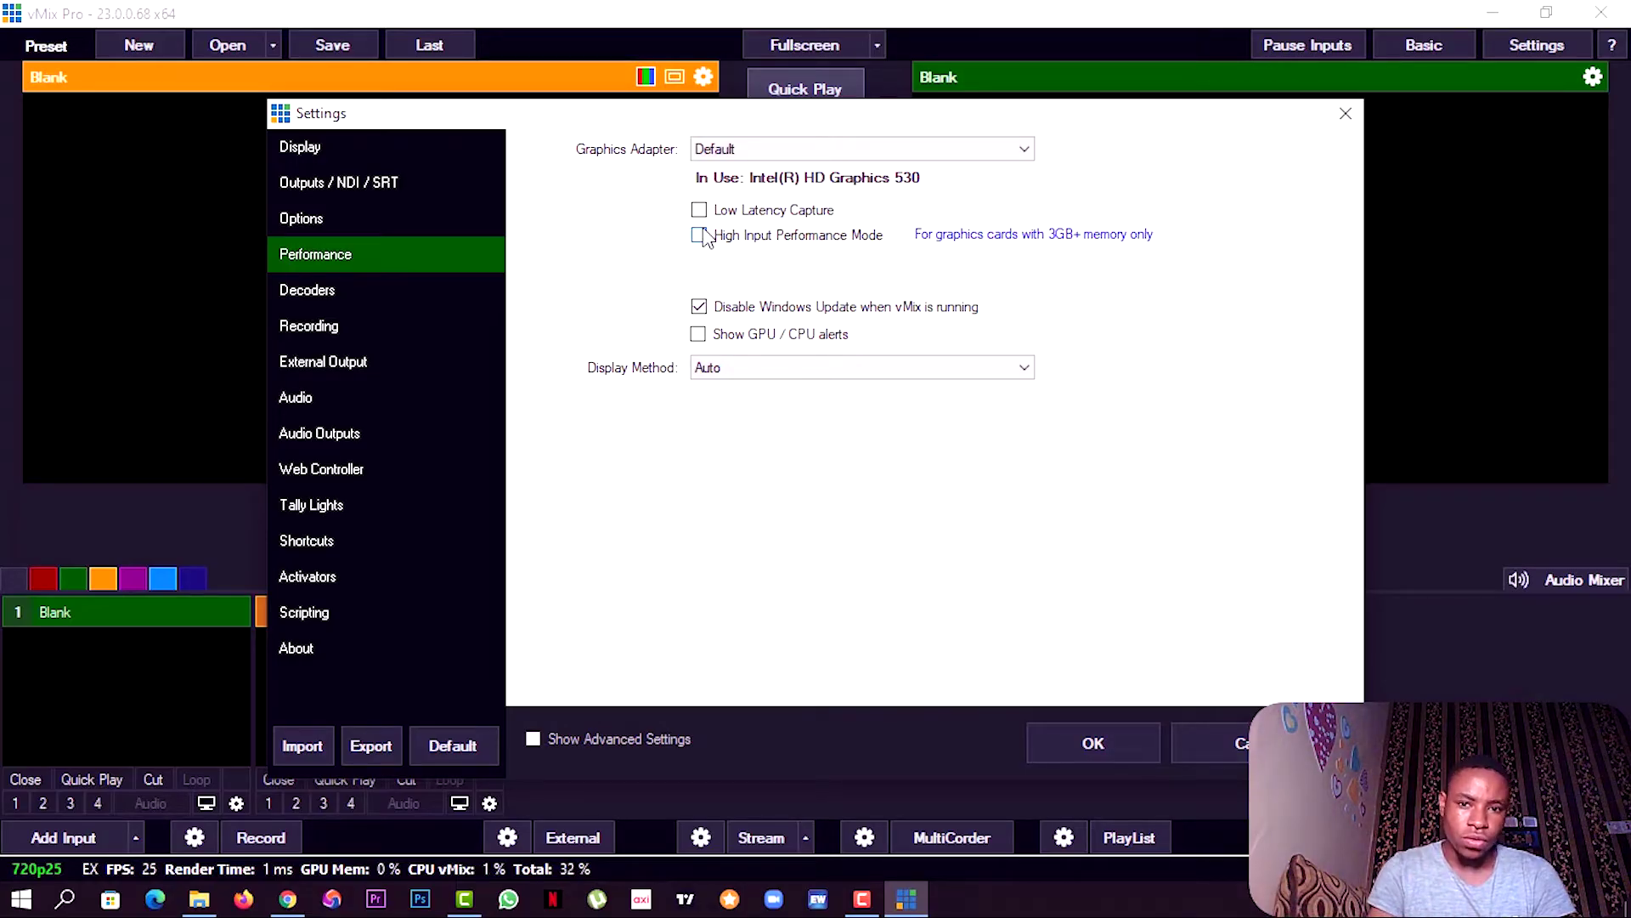
pyautogui.click(843, 152)
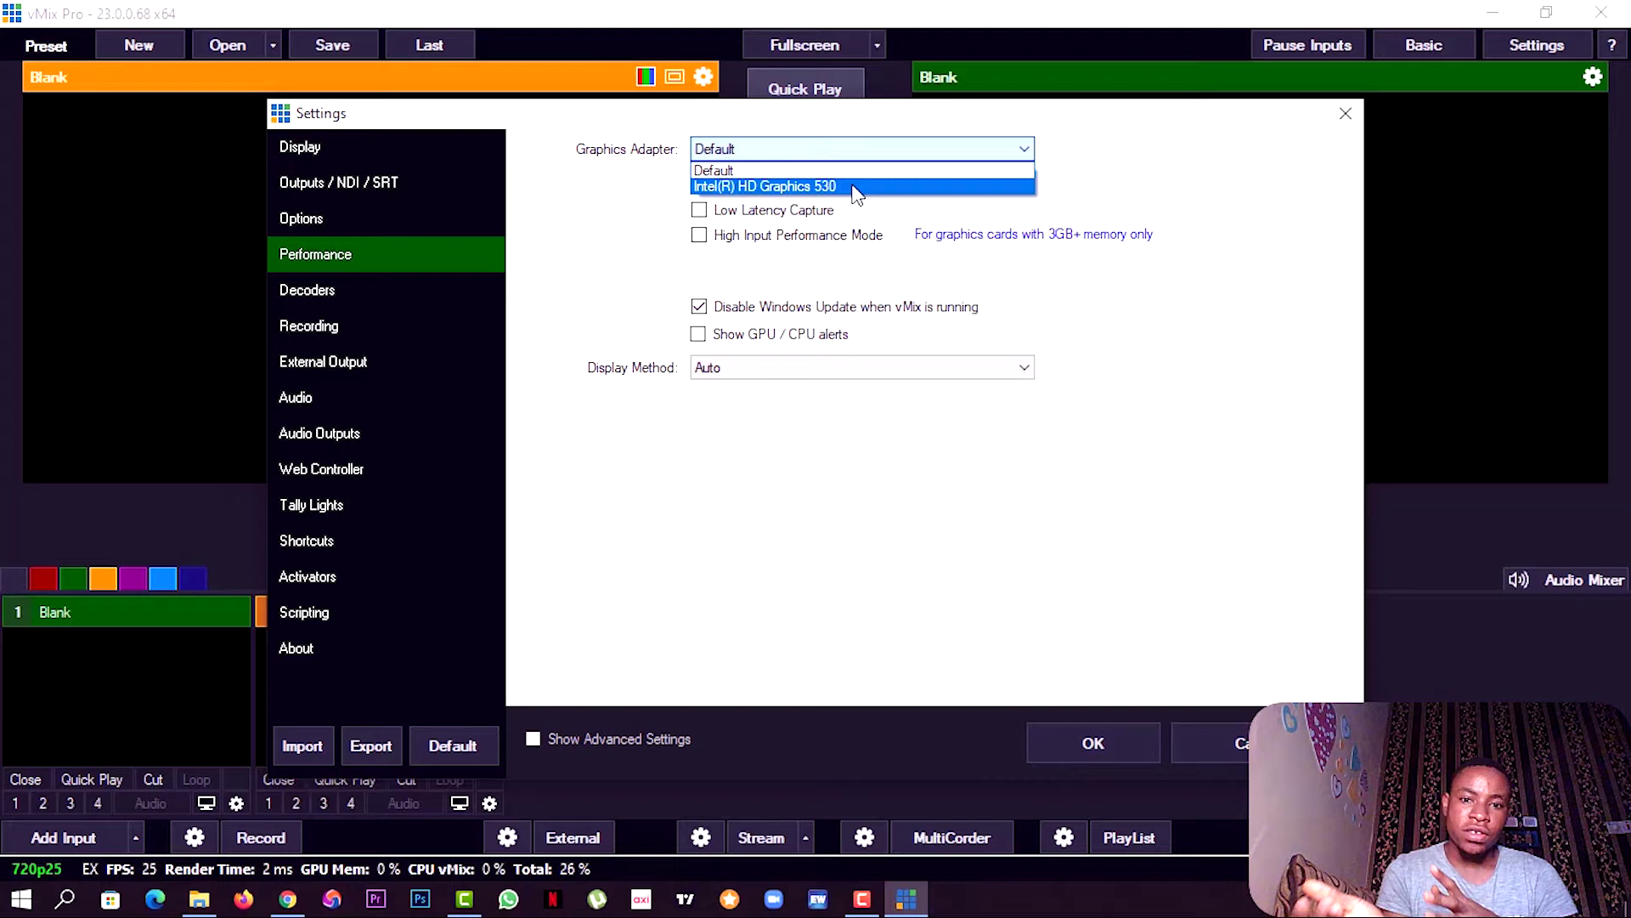
pyautogui.click(630, 271)
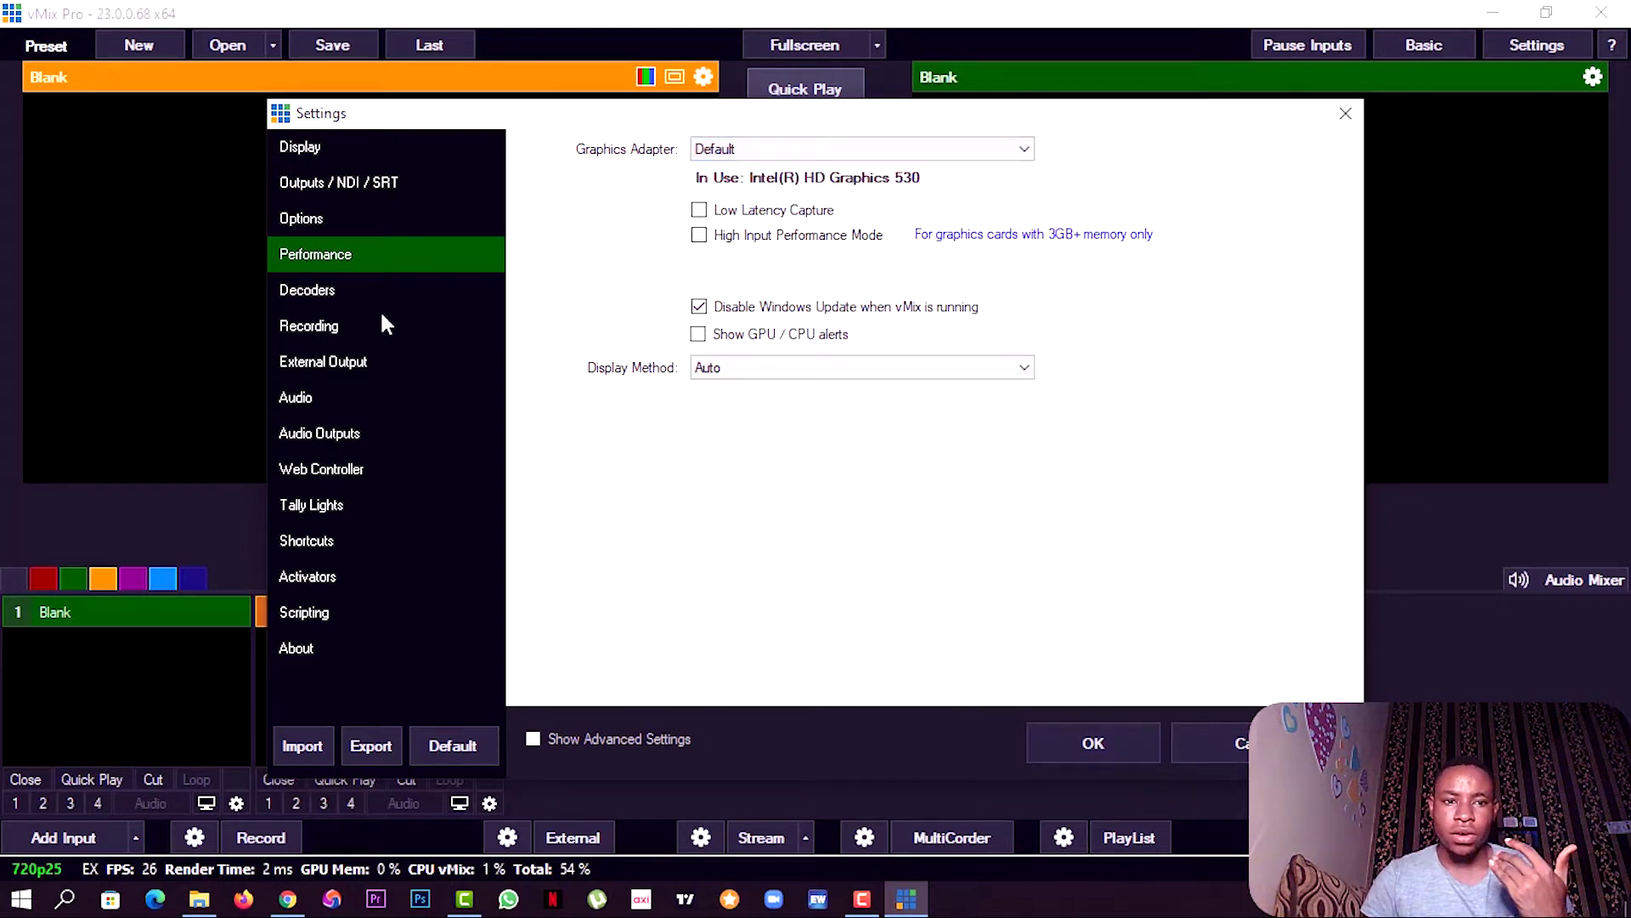
# Step: Keep the Display output size at 1280x720 and master frame rate at PAL 25p, then close Settings
pyautogui.click(338, 148)
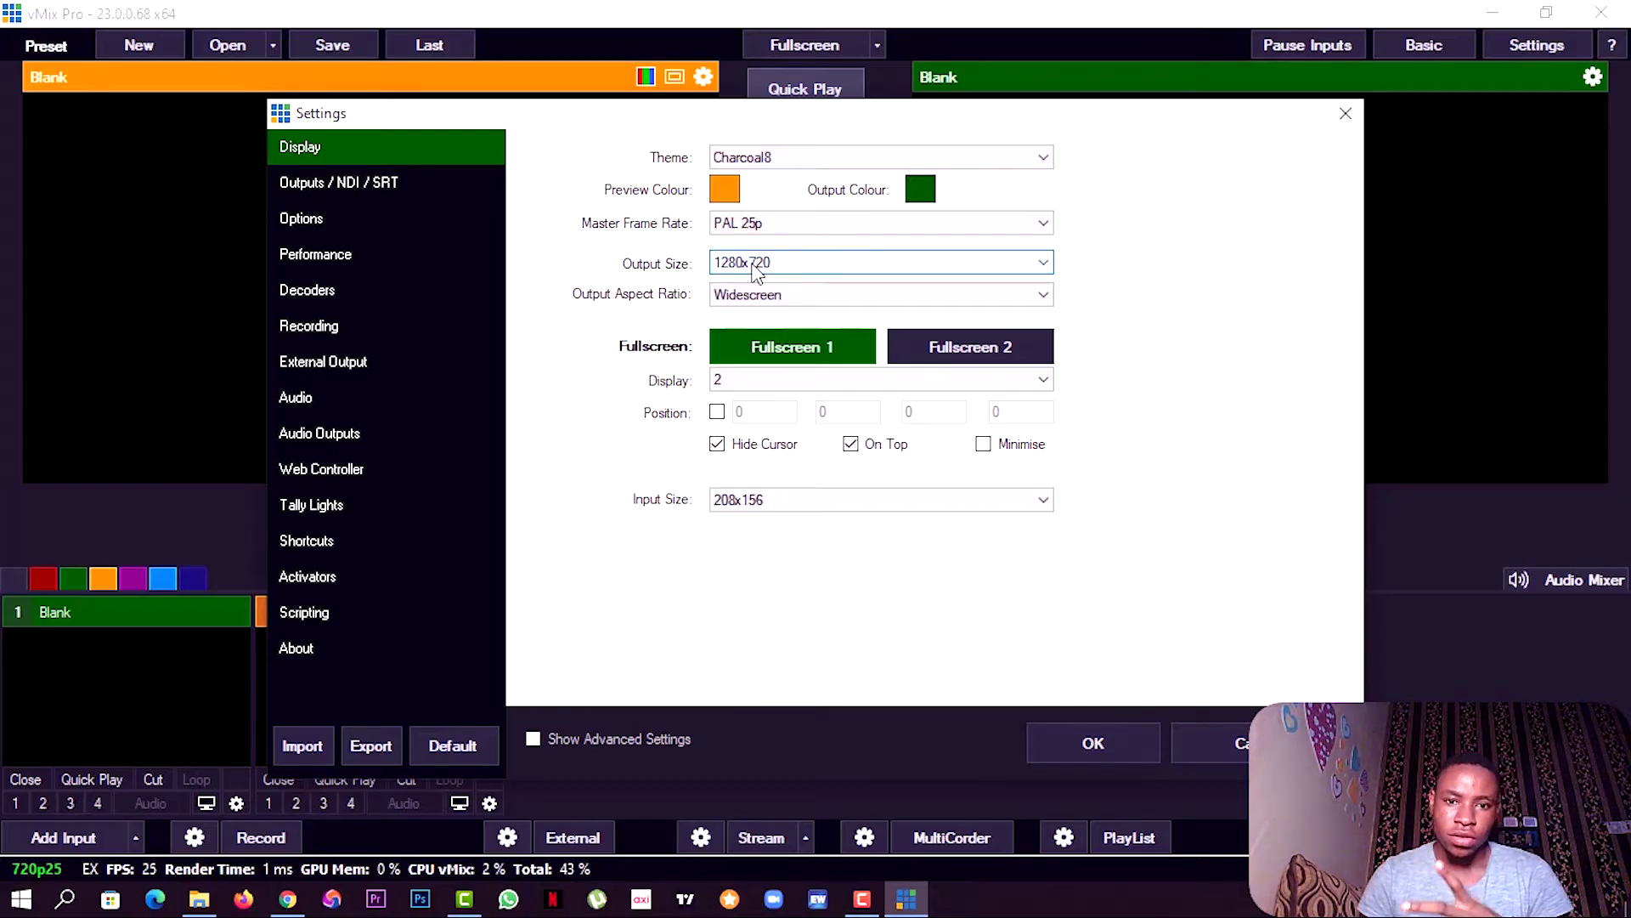
pyautogui.click(745, 265)
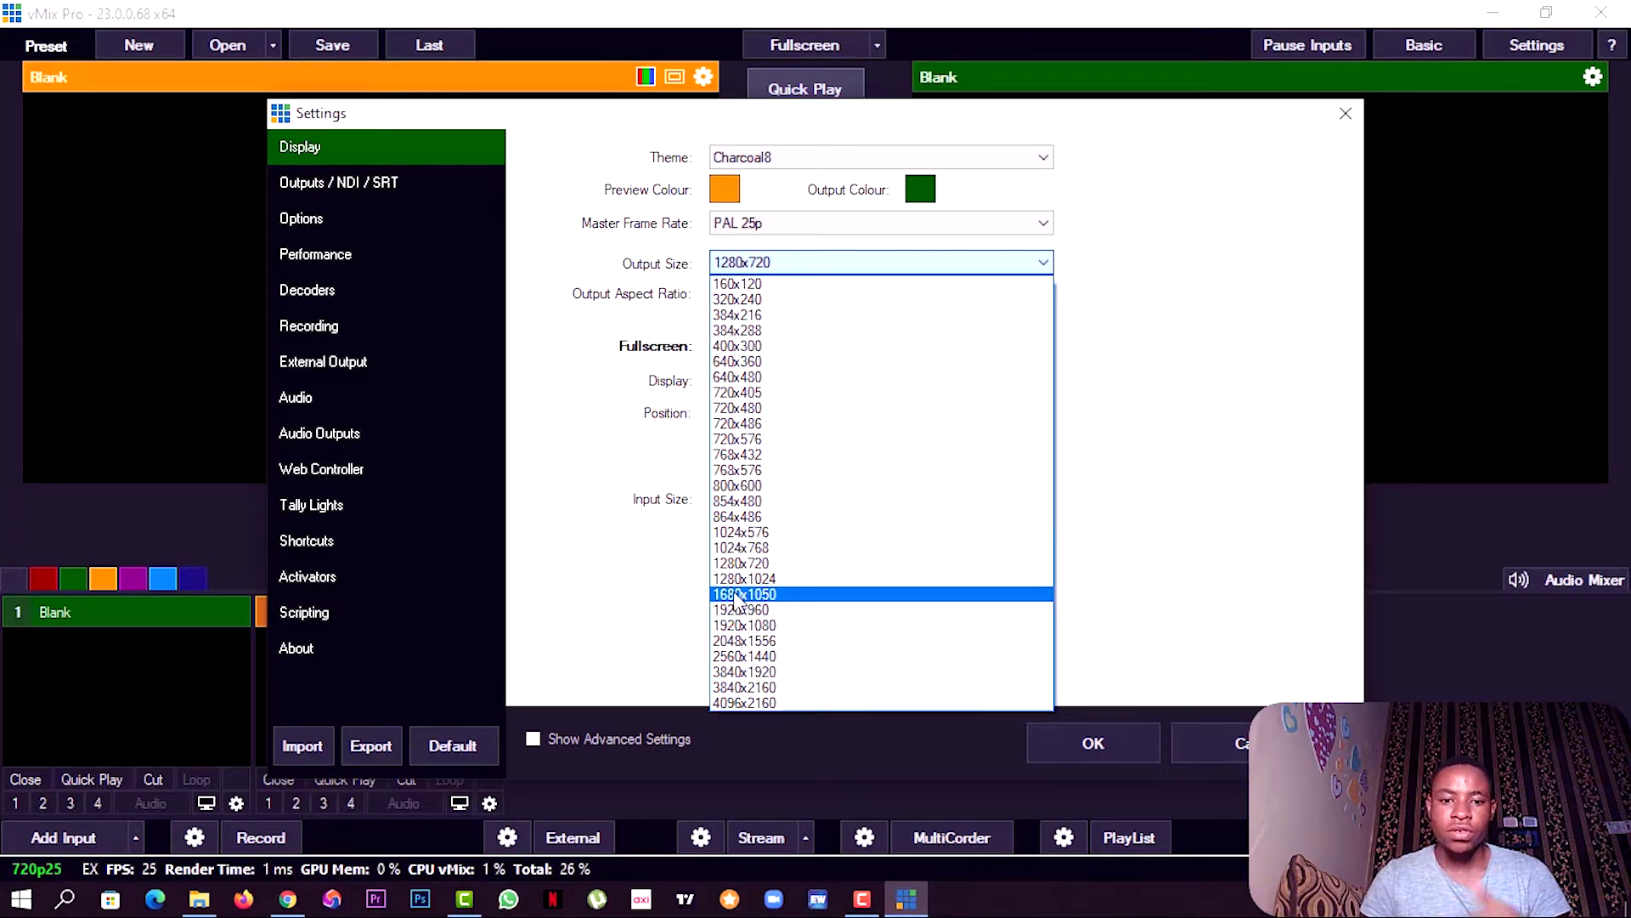
pyautogui.click(603, 377)
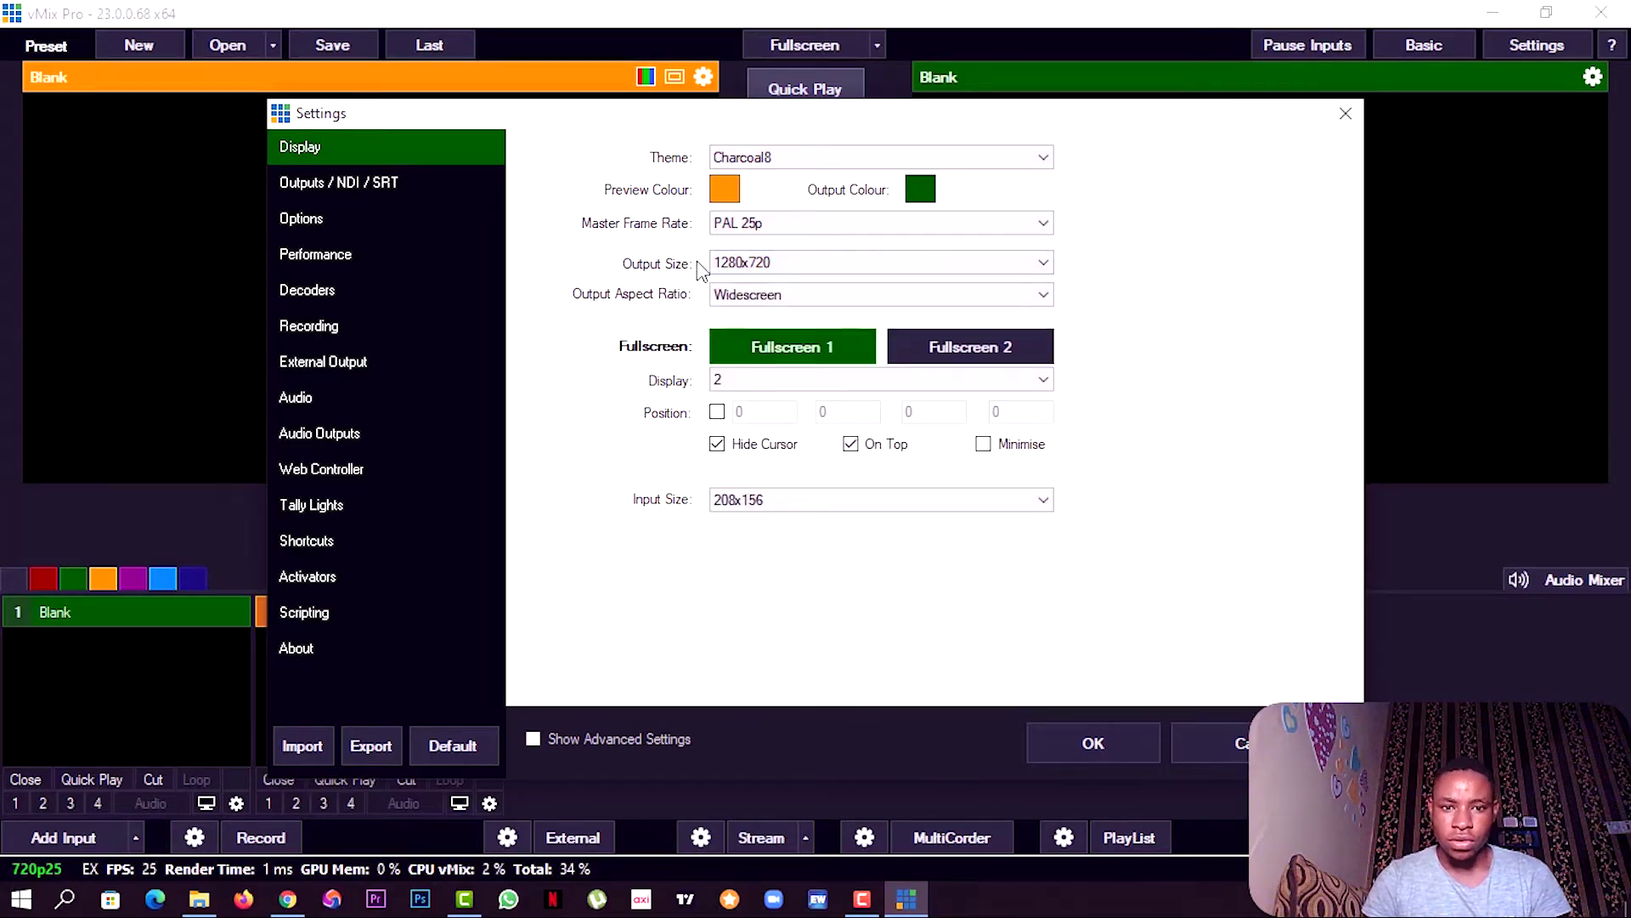
pyautogui.click(757, 223)
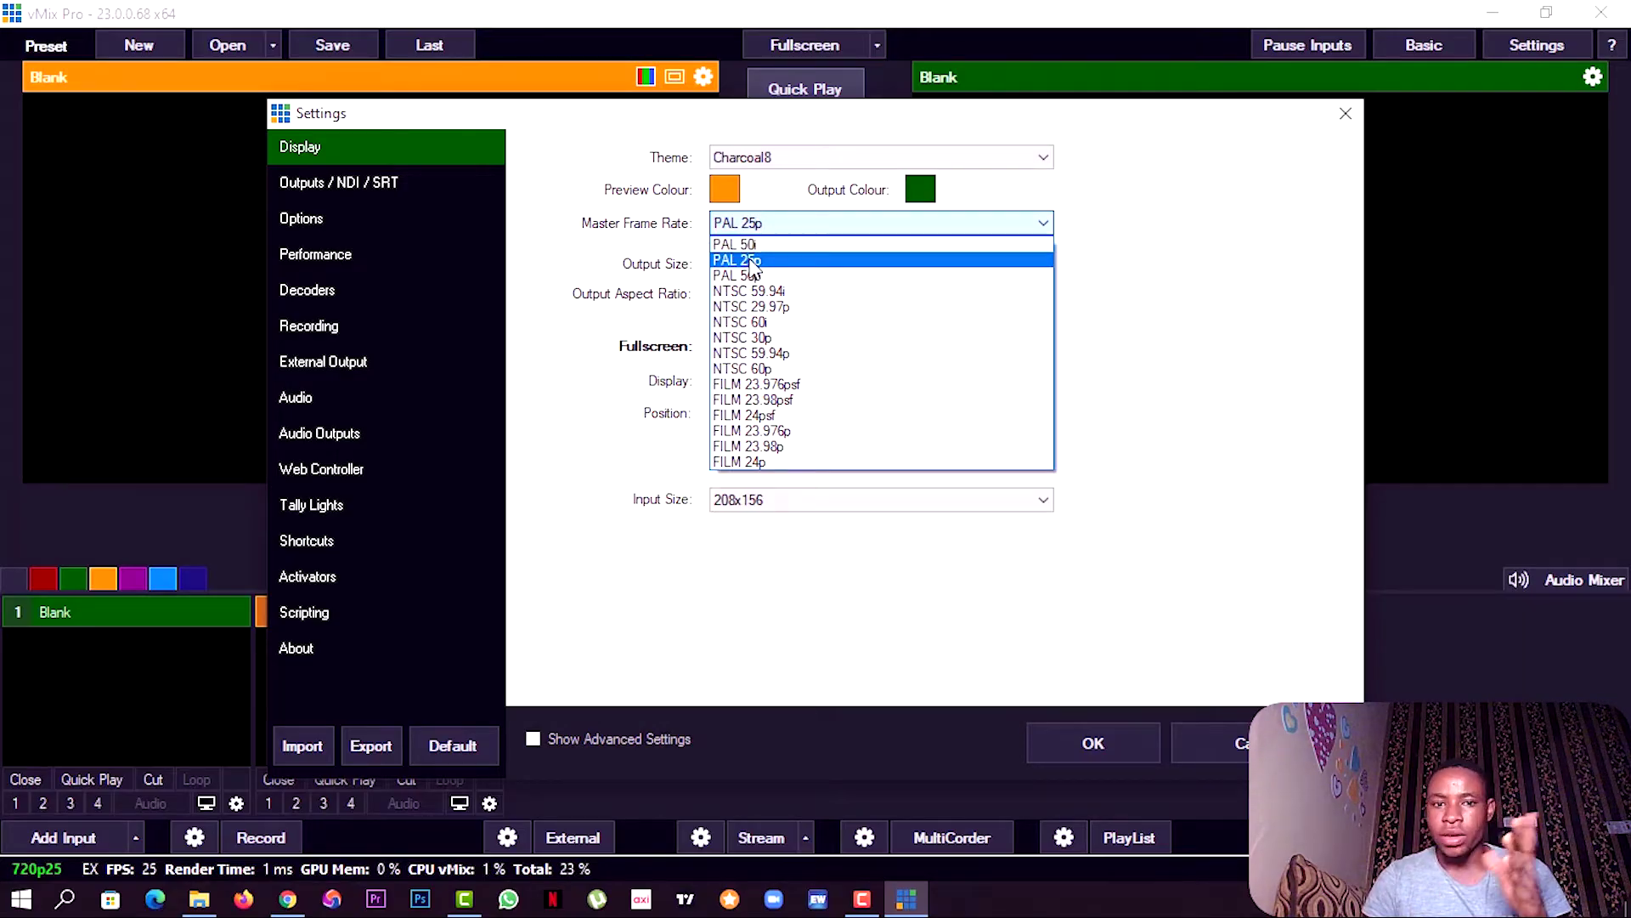
pyautogui.click(1215, 346)
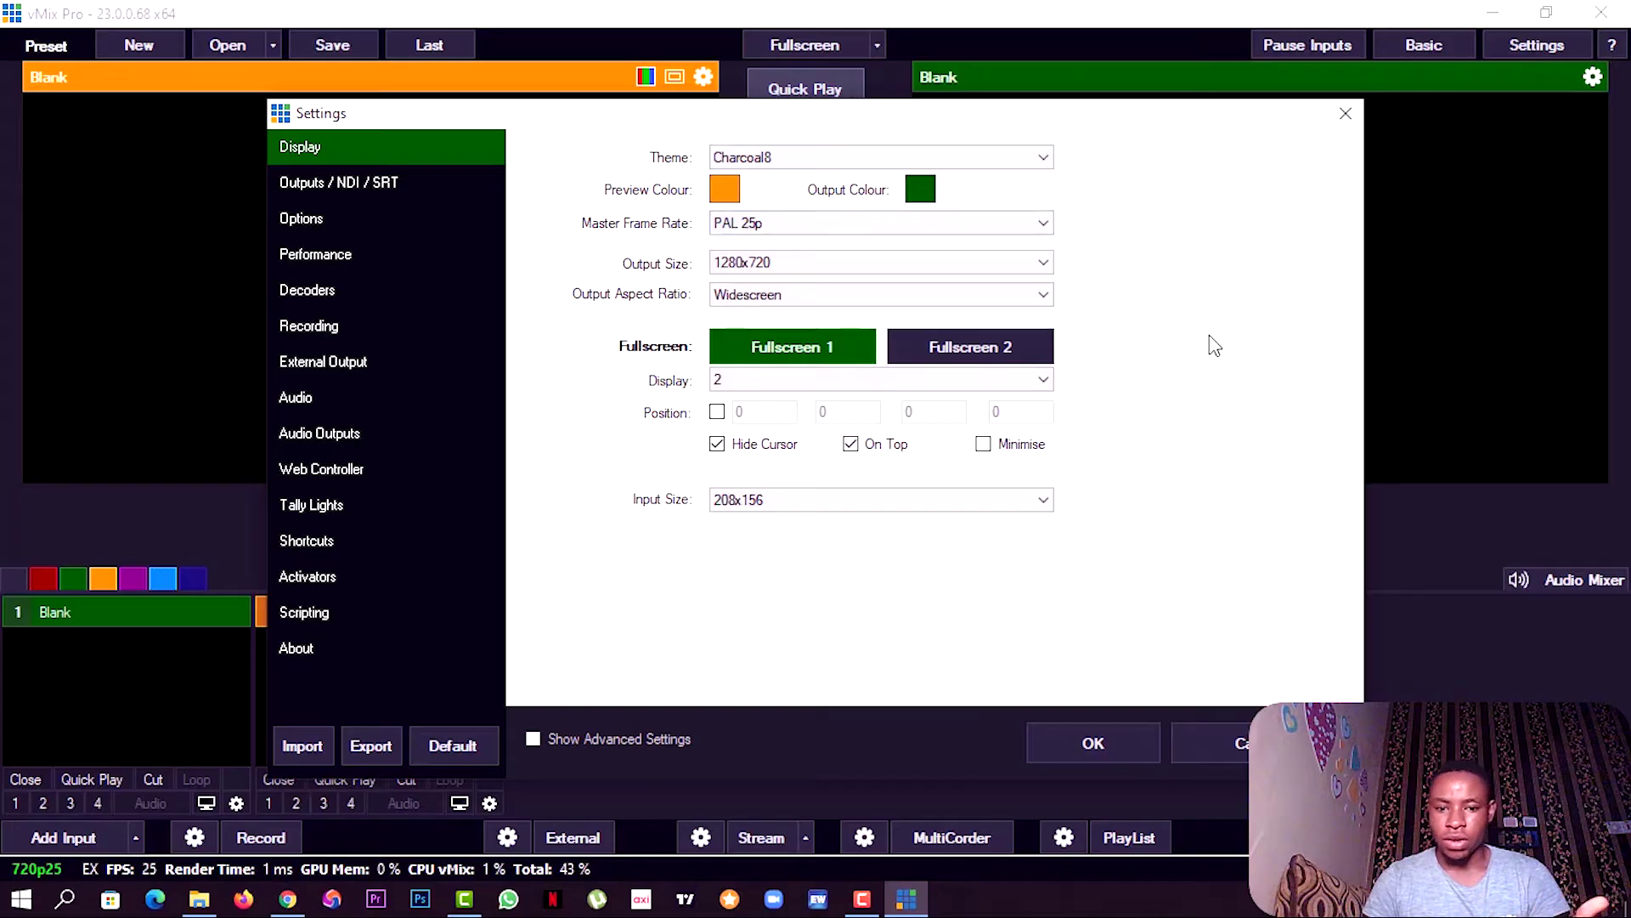
pyautogui.click(1345, 113)
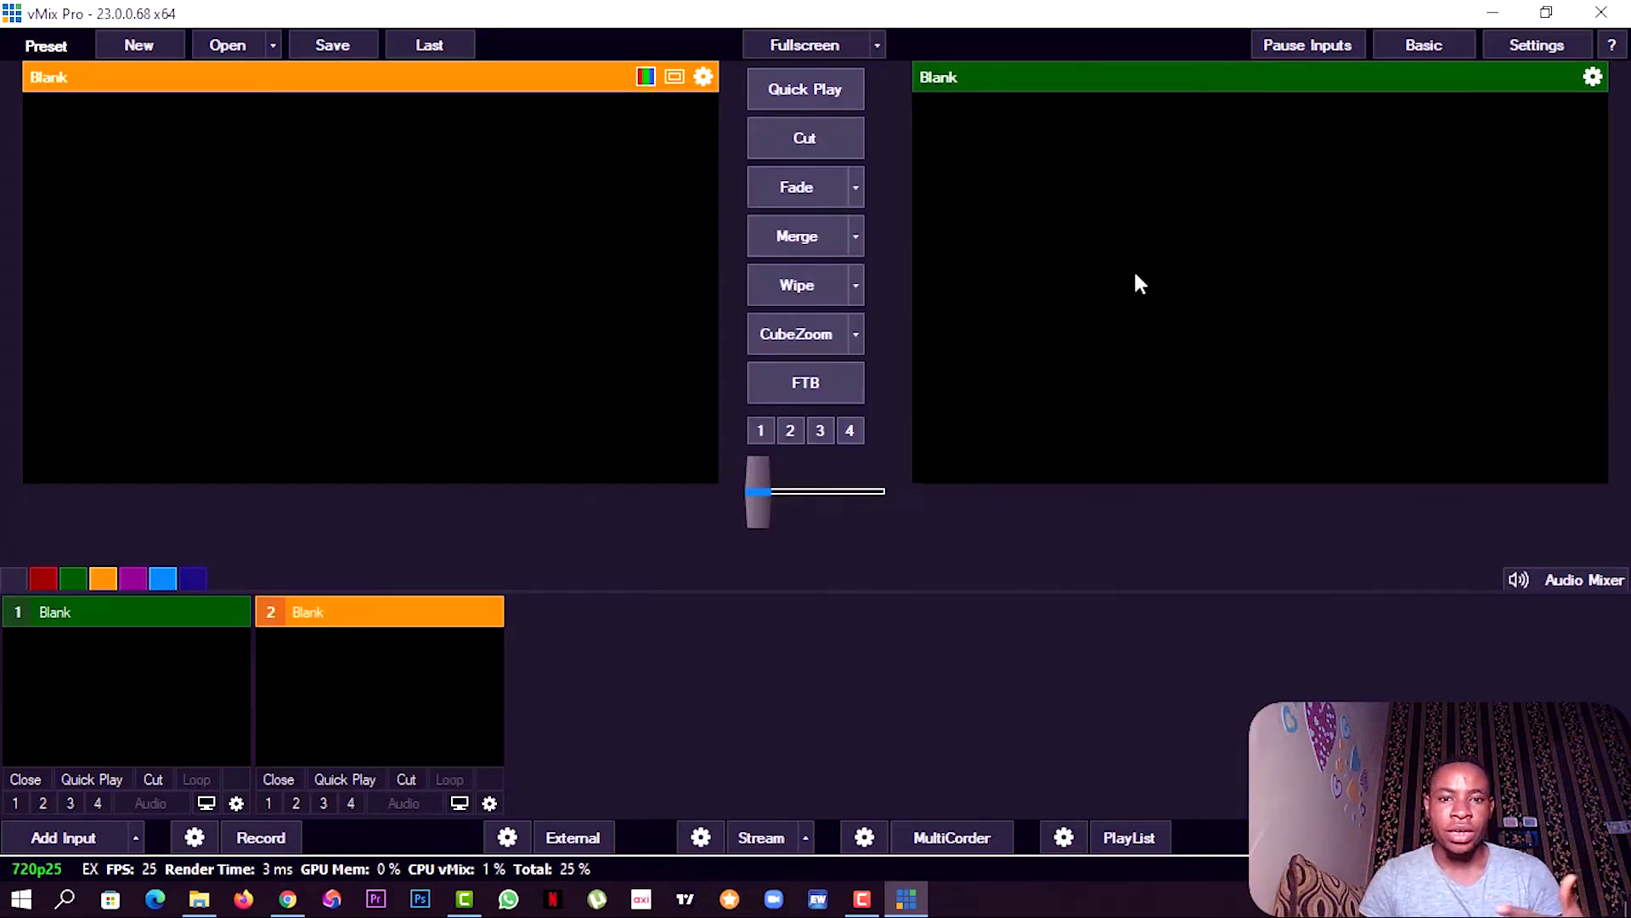
# Step: Check the Integrated Webcam camera input stays at 1280x720, then close without adding it
pyautogui.click(64, 837)
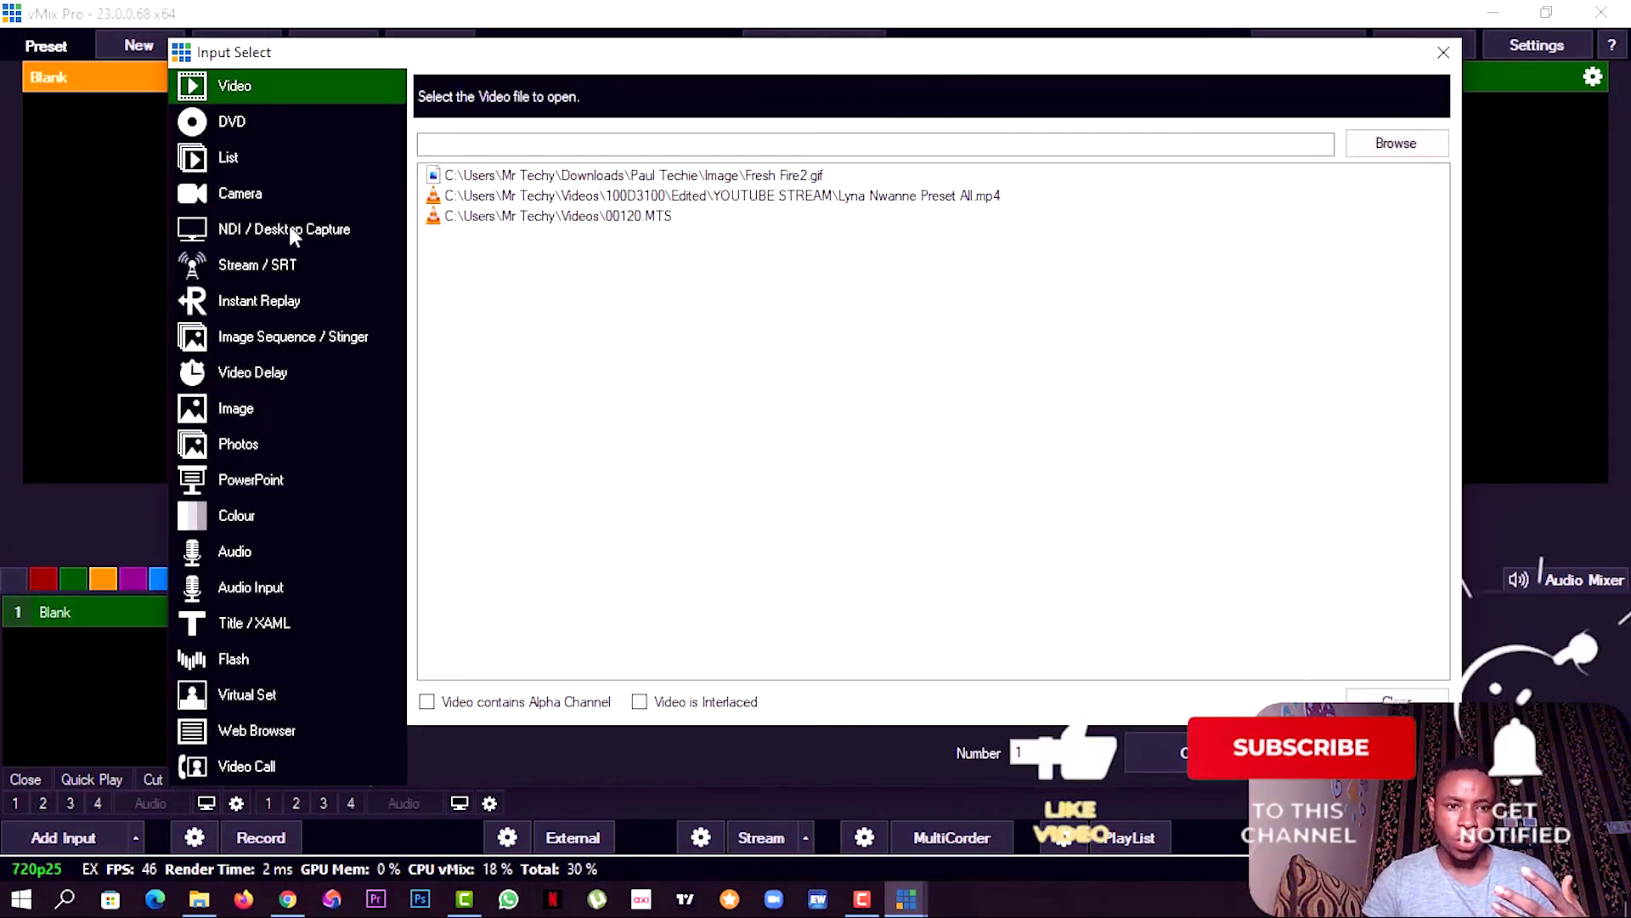
pyautogui.click(277, 207)
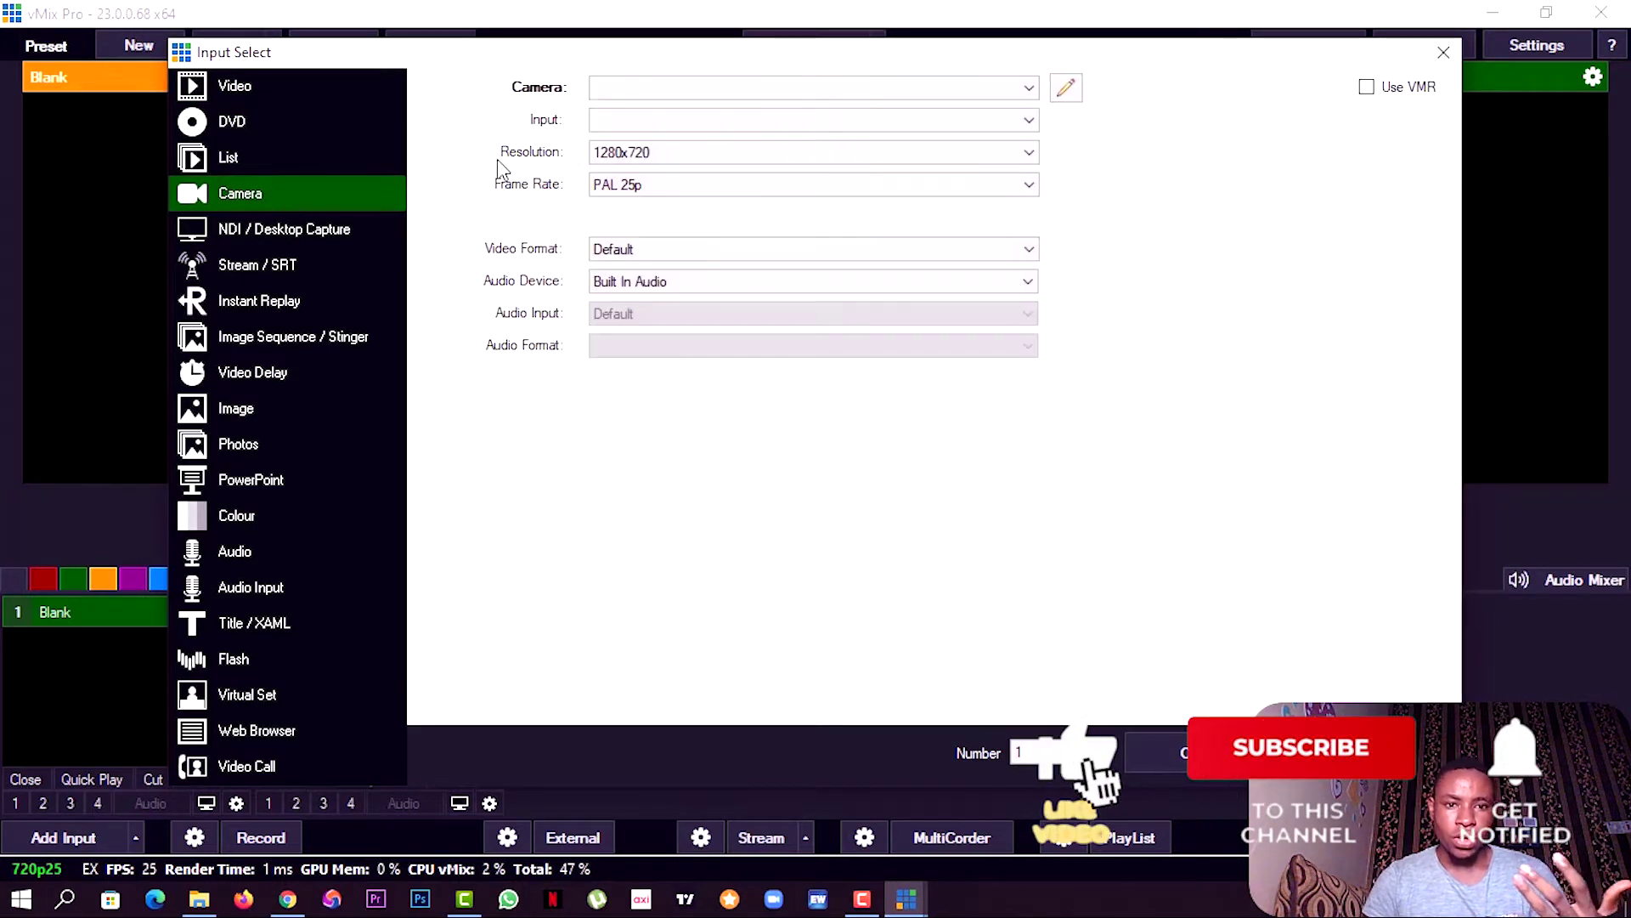
pyautogui.click(639, 94)
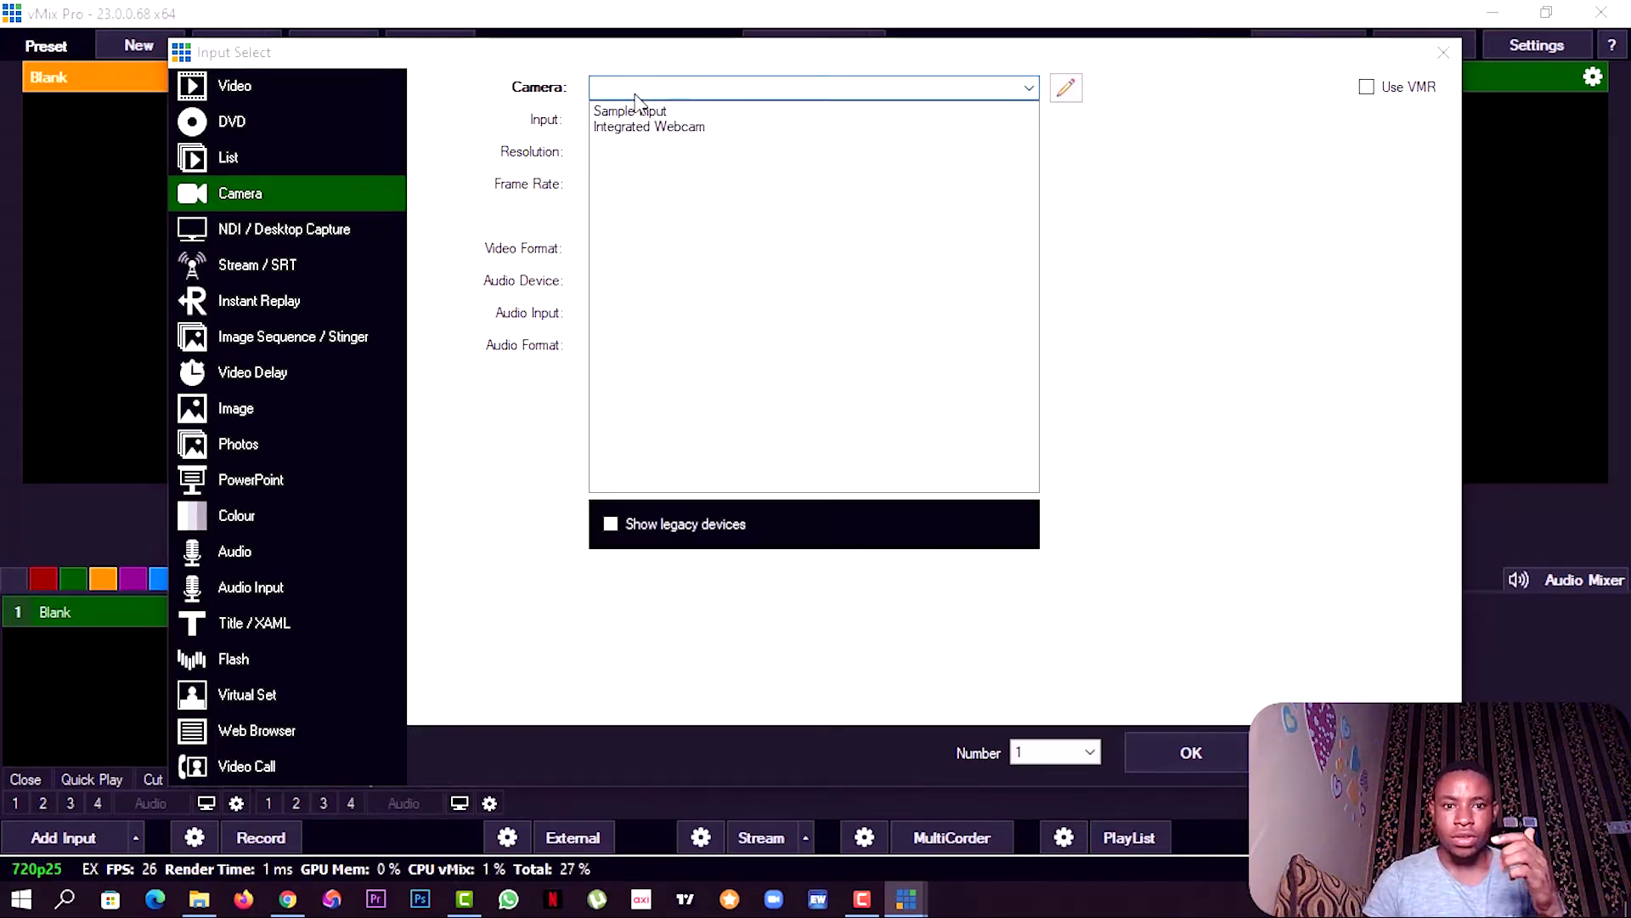
pyautogui.click(642, 130)
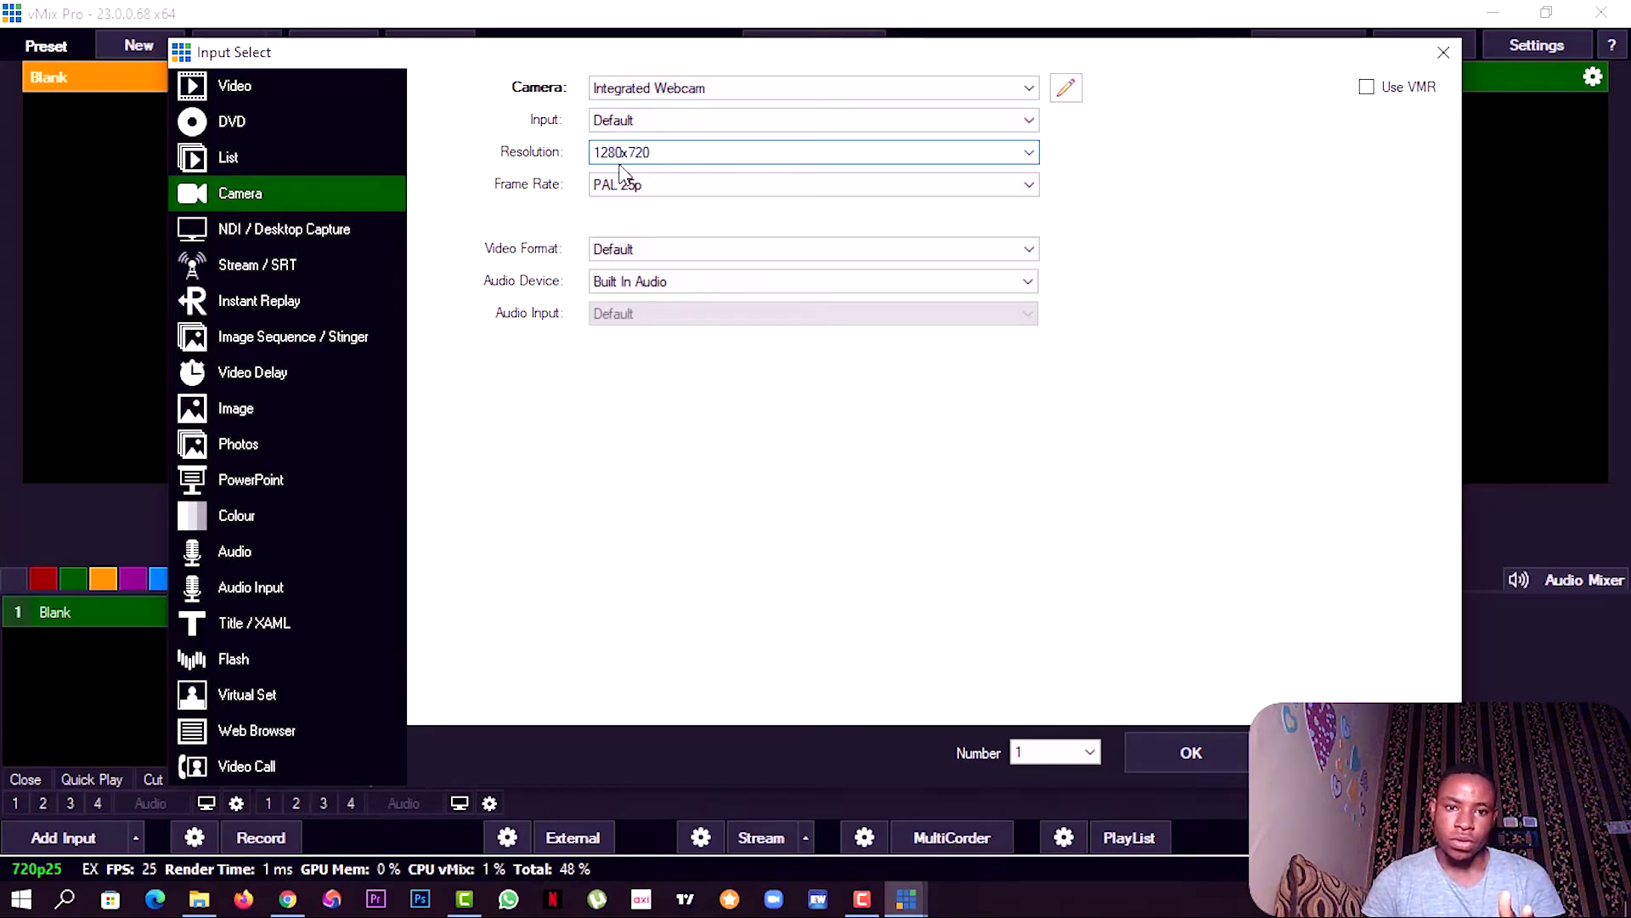
pyautogui.click(660, 162)
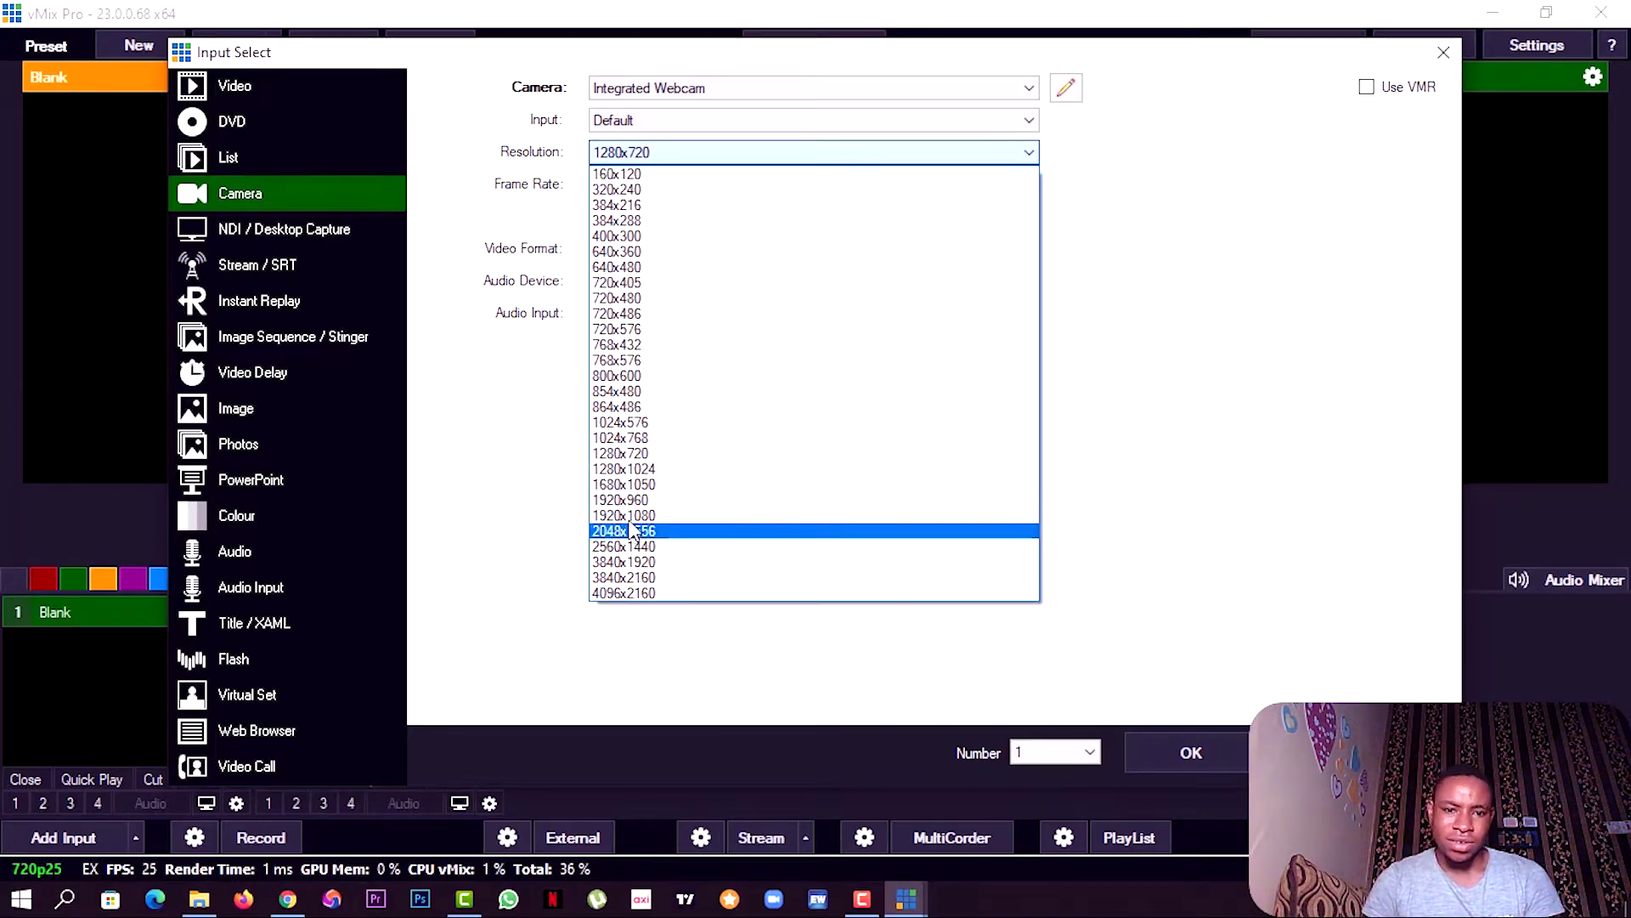
pyautogui.click(1368, 321)
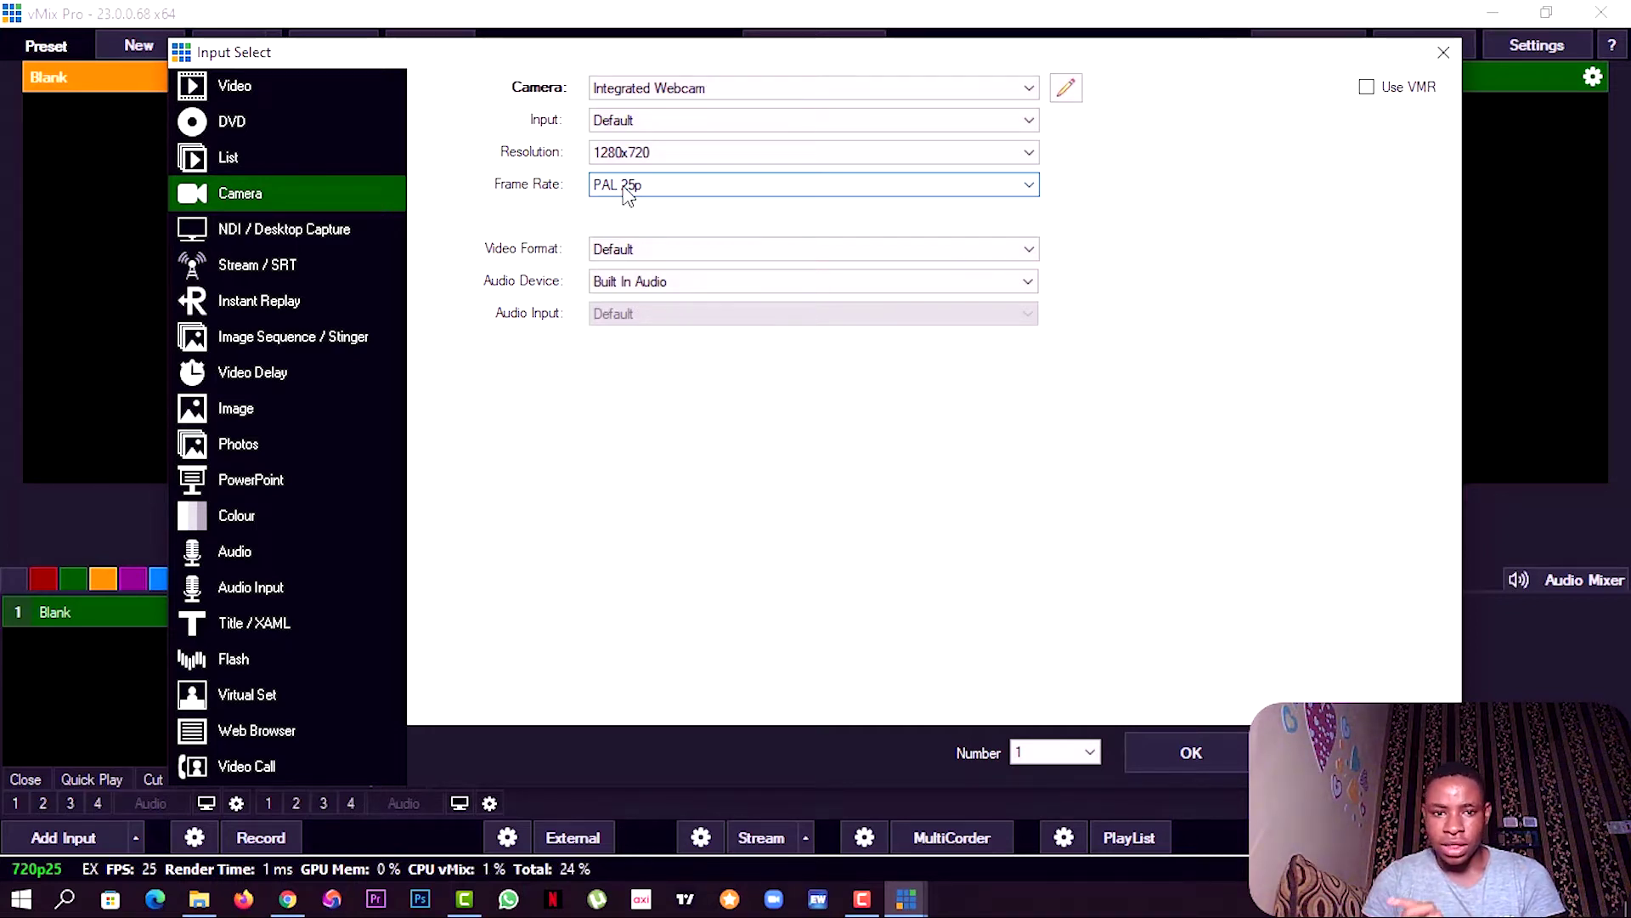
pyautogui.click(1443, 52)
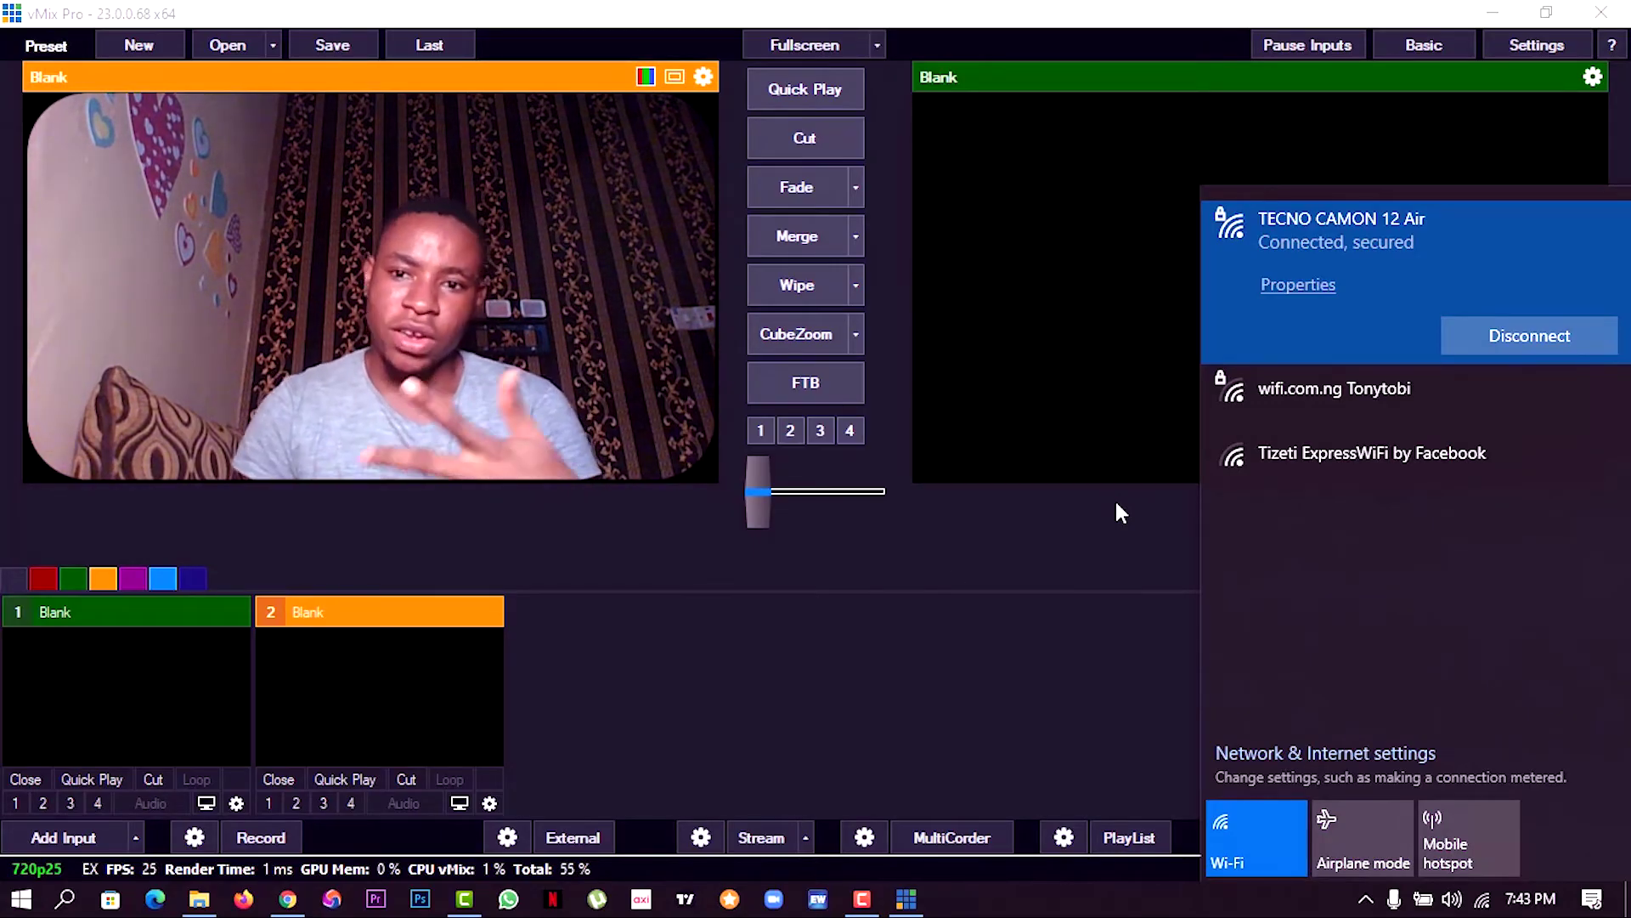
# Step: Dismiss the Windows Wi-Fi network list
pyautogui.click(588, 520)
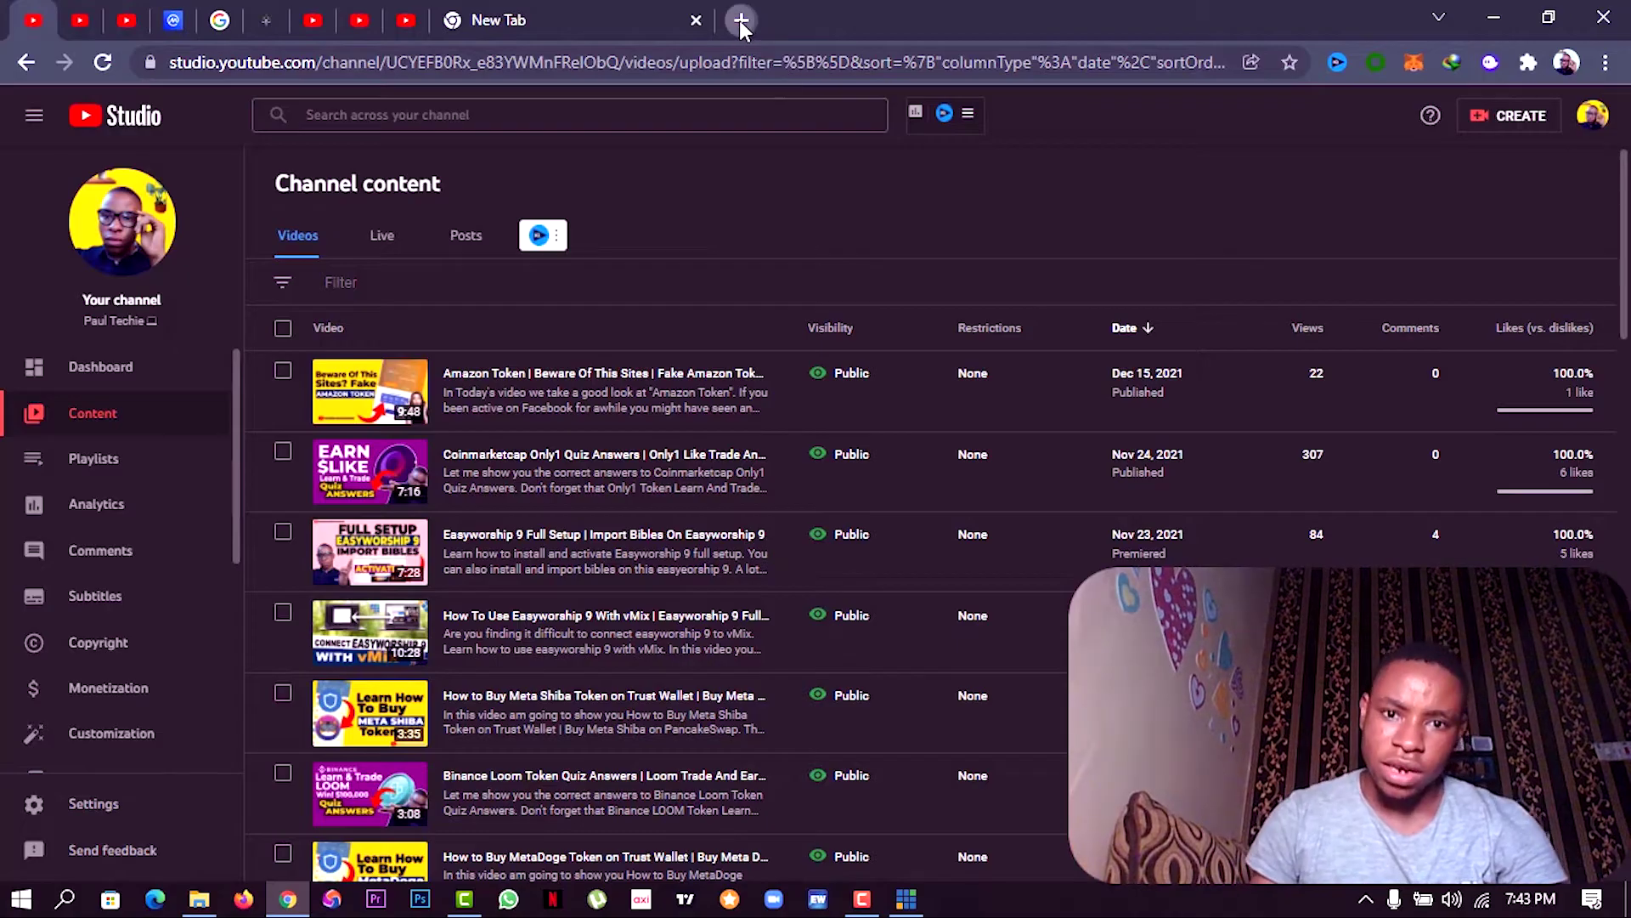
# Step: Search 'speed' in a new Chrome tab and open the Speedtest by Ookla site
pyautogui.click(739, 20)
pyautogui.write('tes')
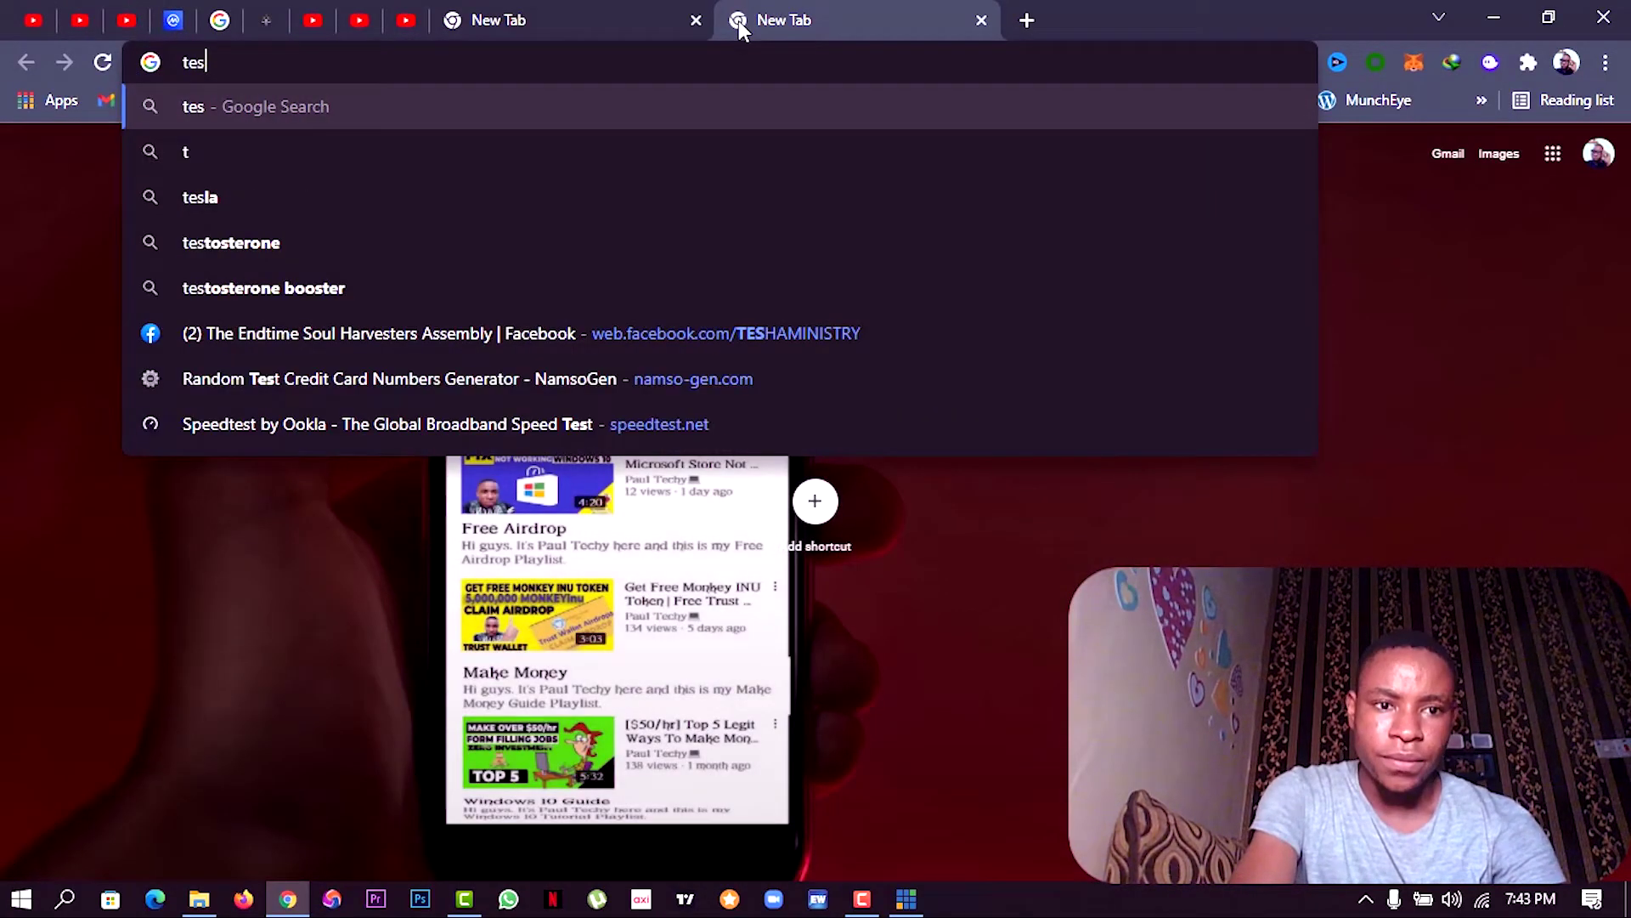
pyautogui.press('BackSpace')
pyautogui.press('BackSpace')
pyautogui.press('BackSpace')
pyautogui.write('speed')
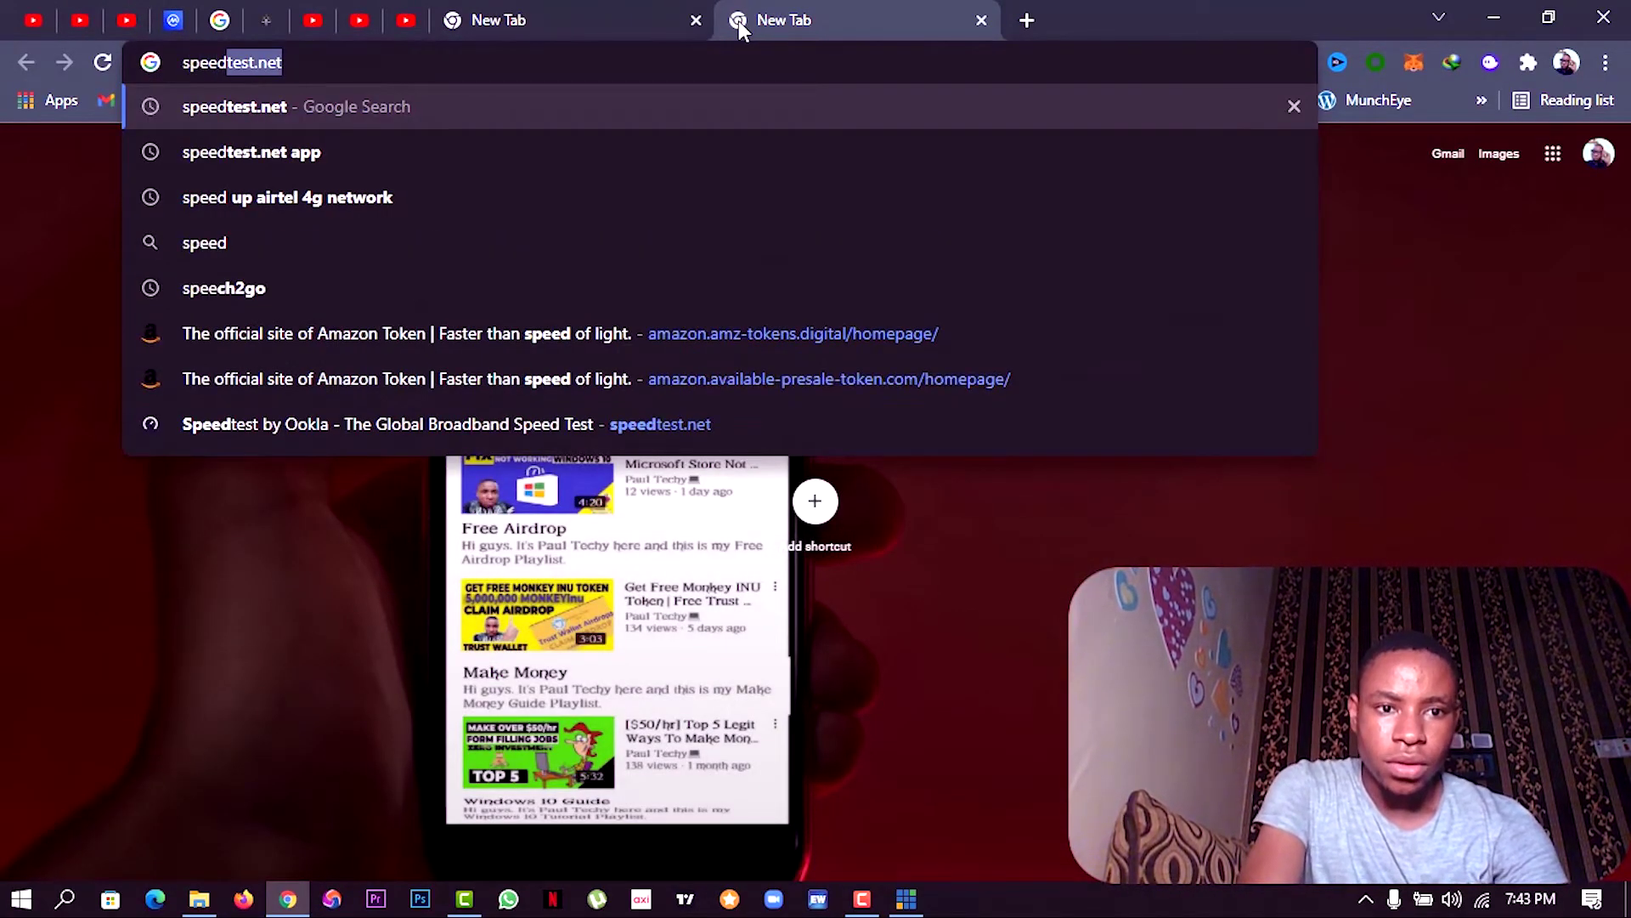
pyautogui.press('Return')
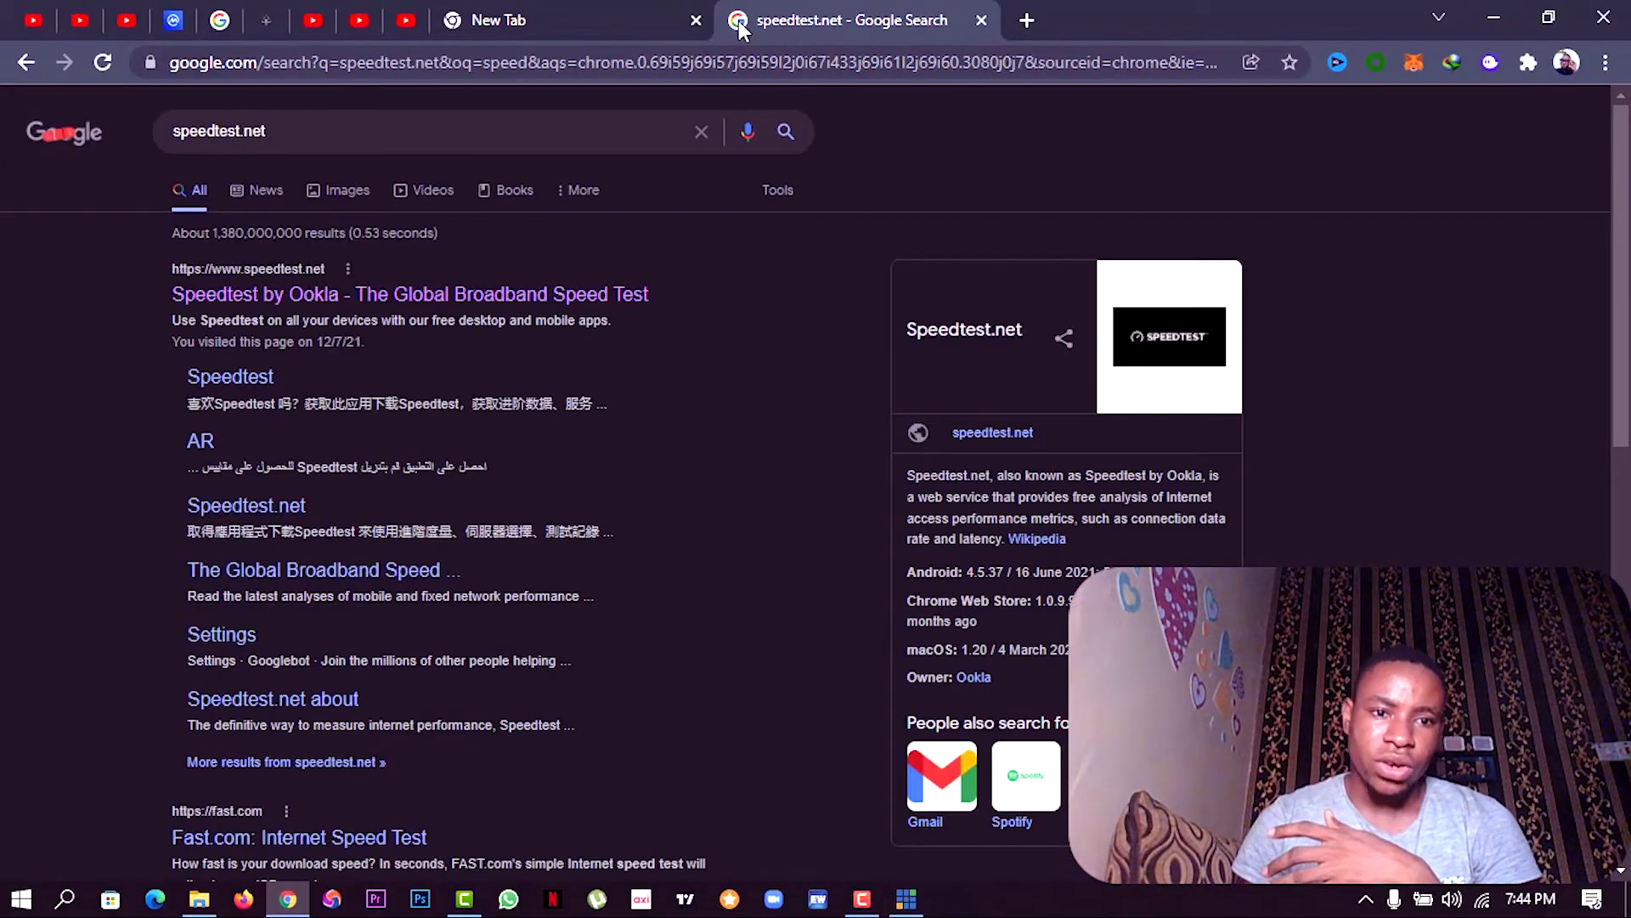
pyautogui.click(520, 293)
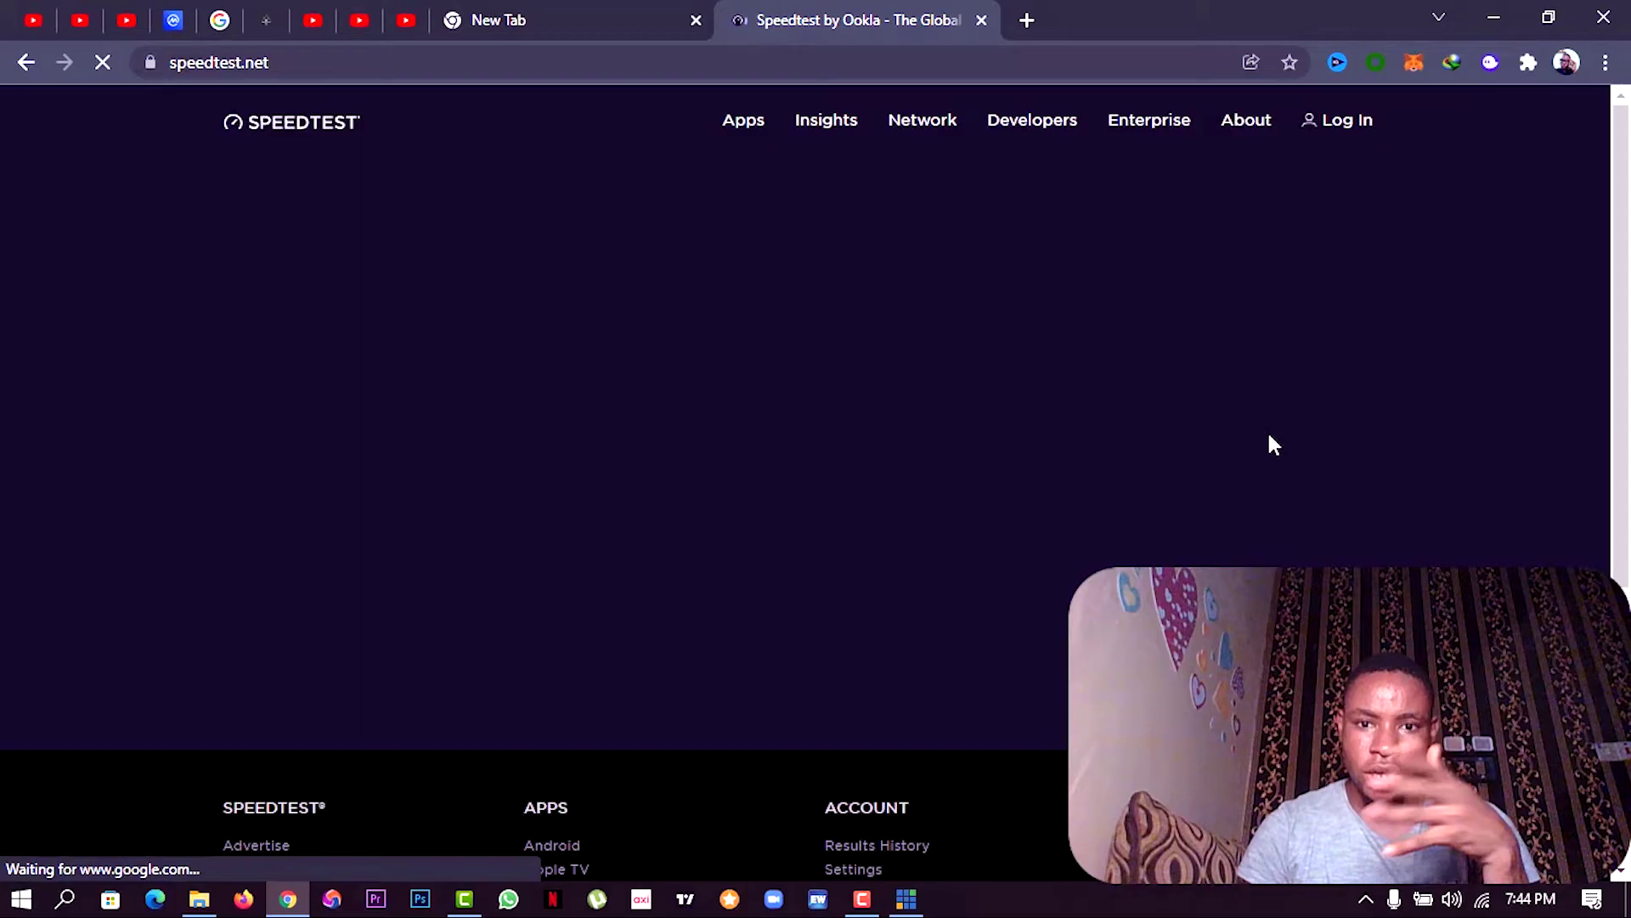
# Step: Run the speed test: 19 ms ping, 11.75 Mbps download, 6.76 Mbps upload
pyautogui.click(736, 434)
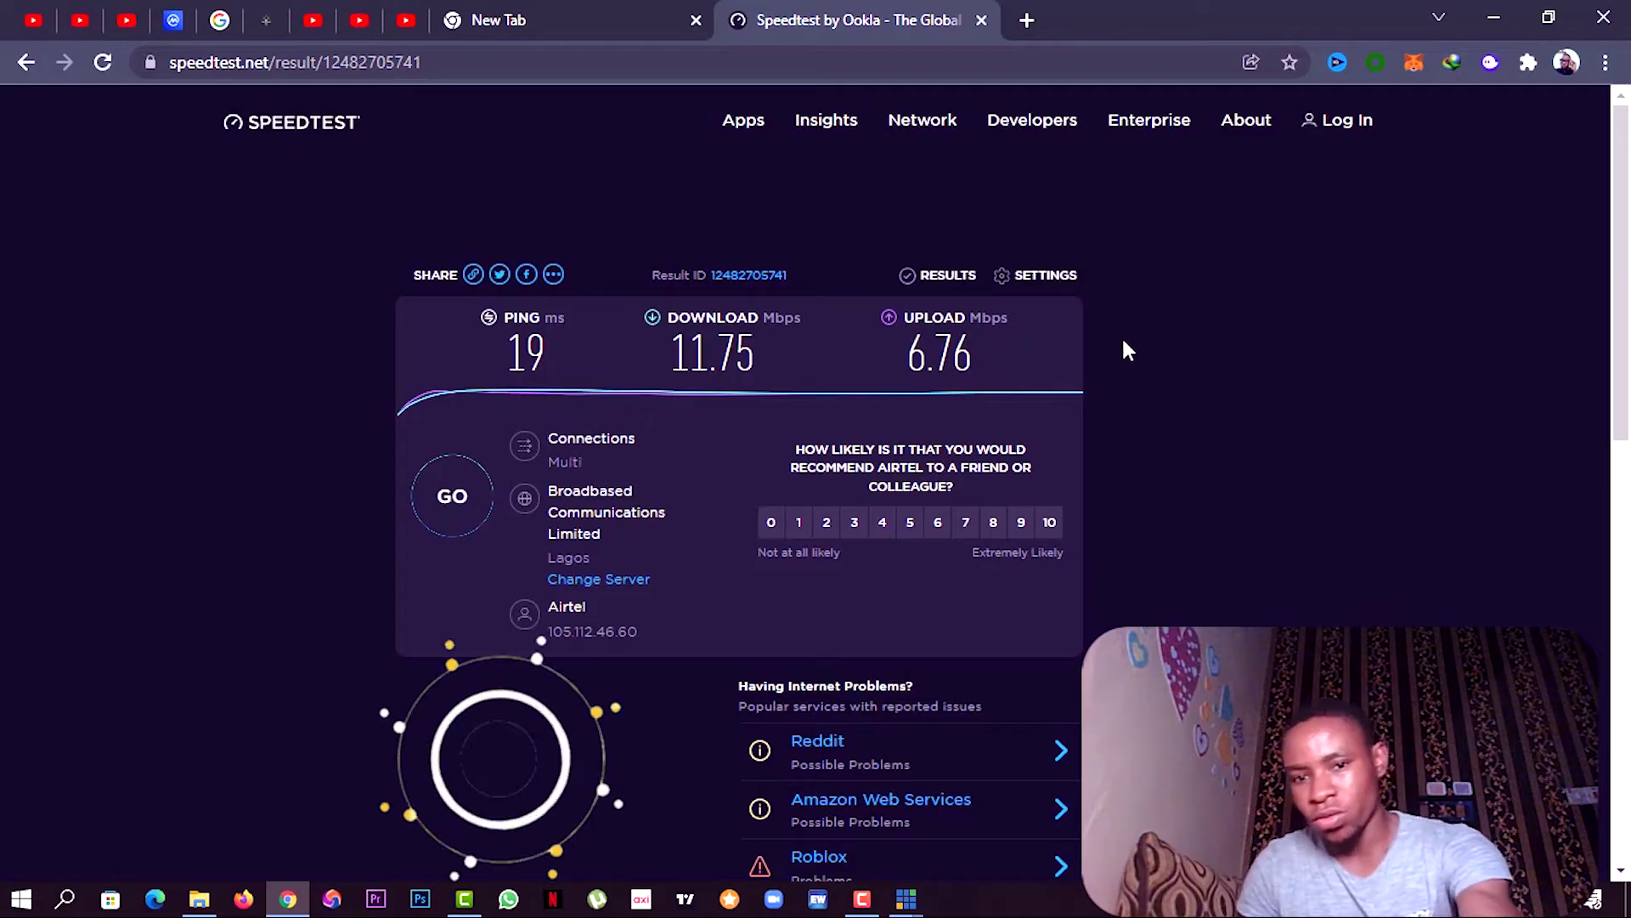
pyautogui.moveTo(1121, 335); pyautogui.dragTo(934, 353)
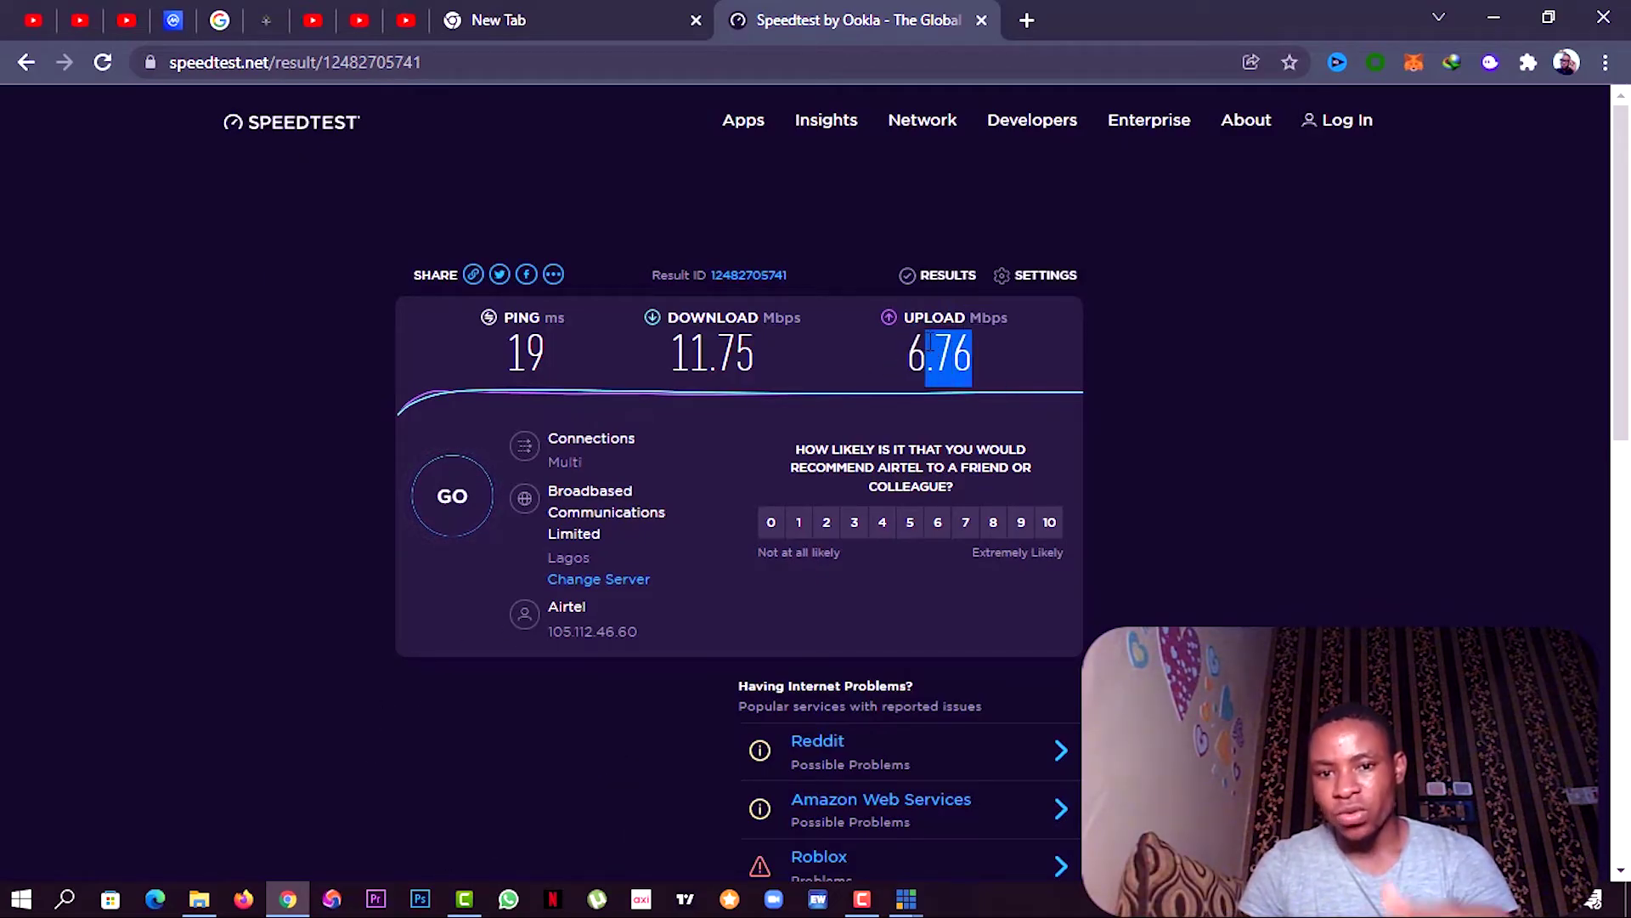
pyautogui.click(1443, 280)
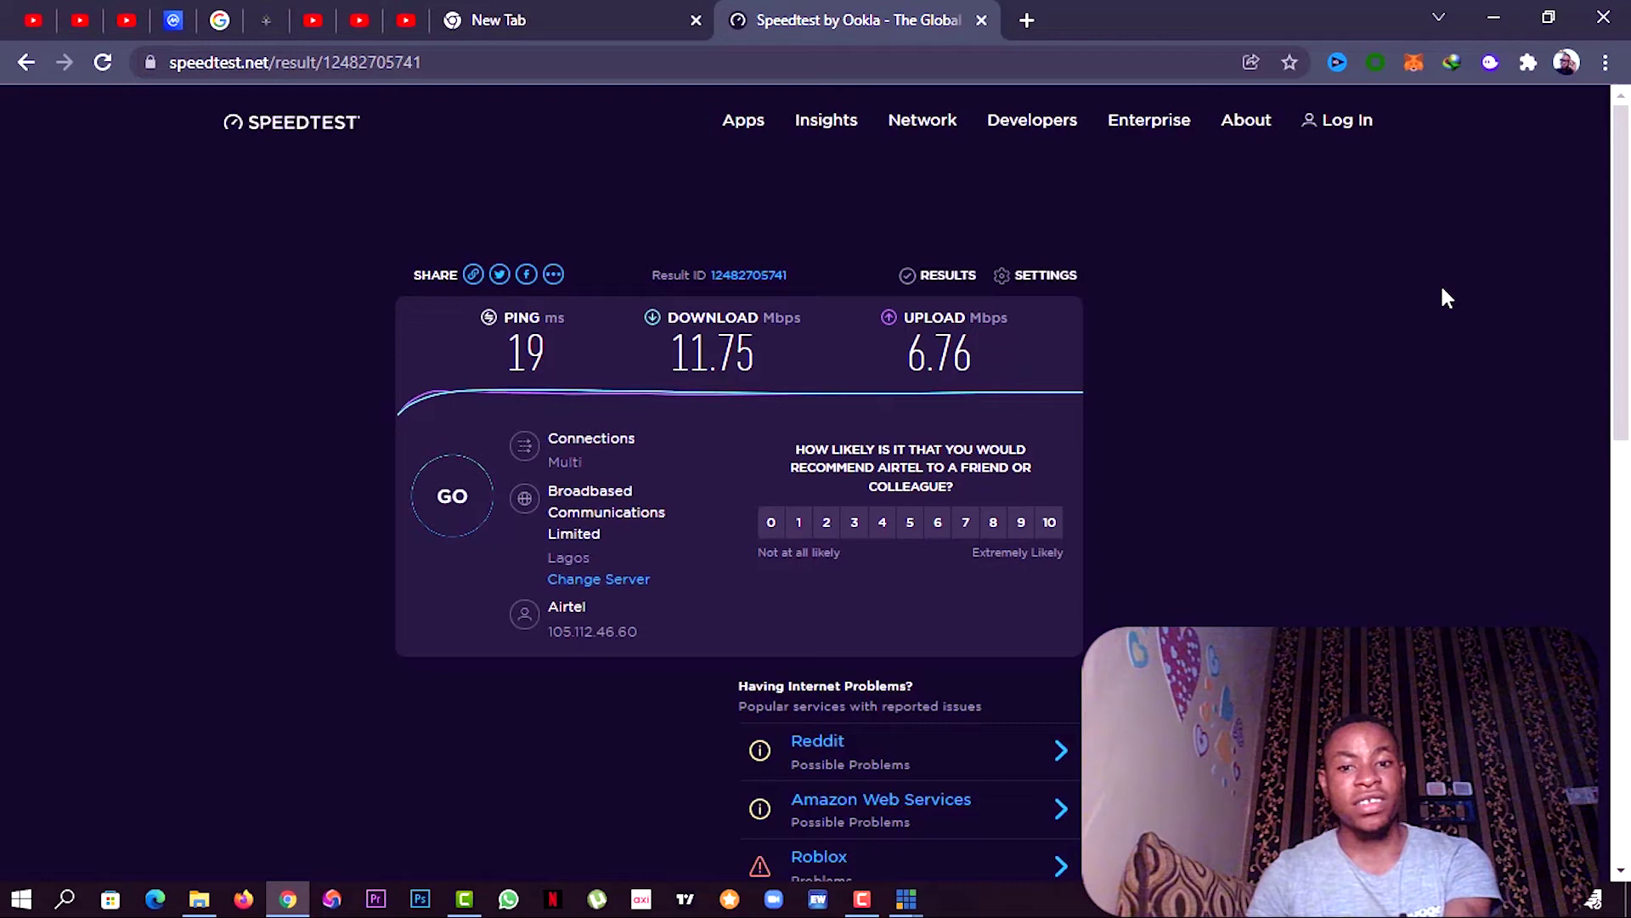
# Step: Back in vMix, keep the stream video bit rate at 2000 and close Streaming Quality
pyautogui.click(1494, 17)
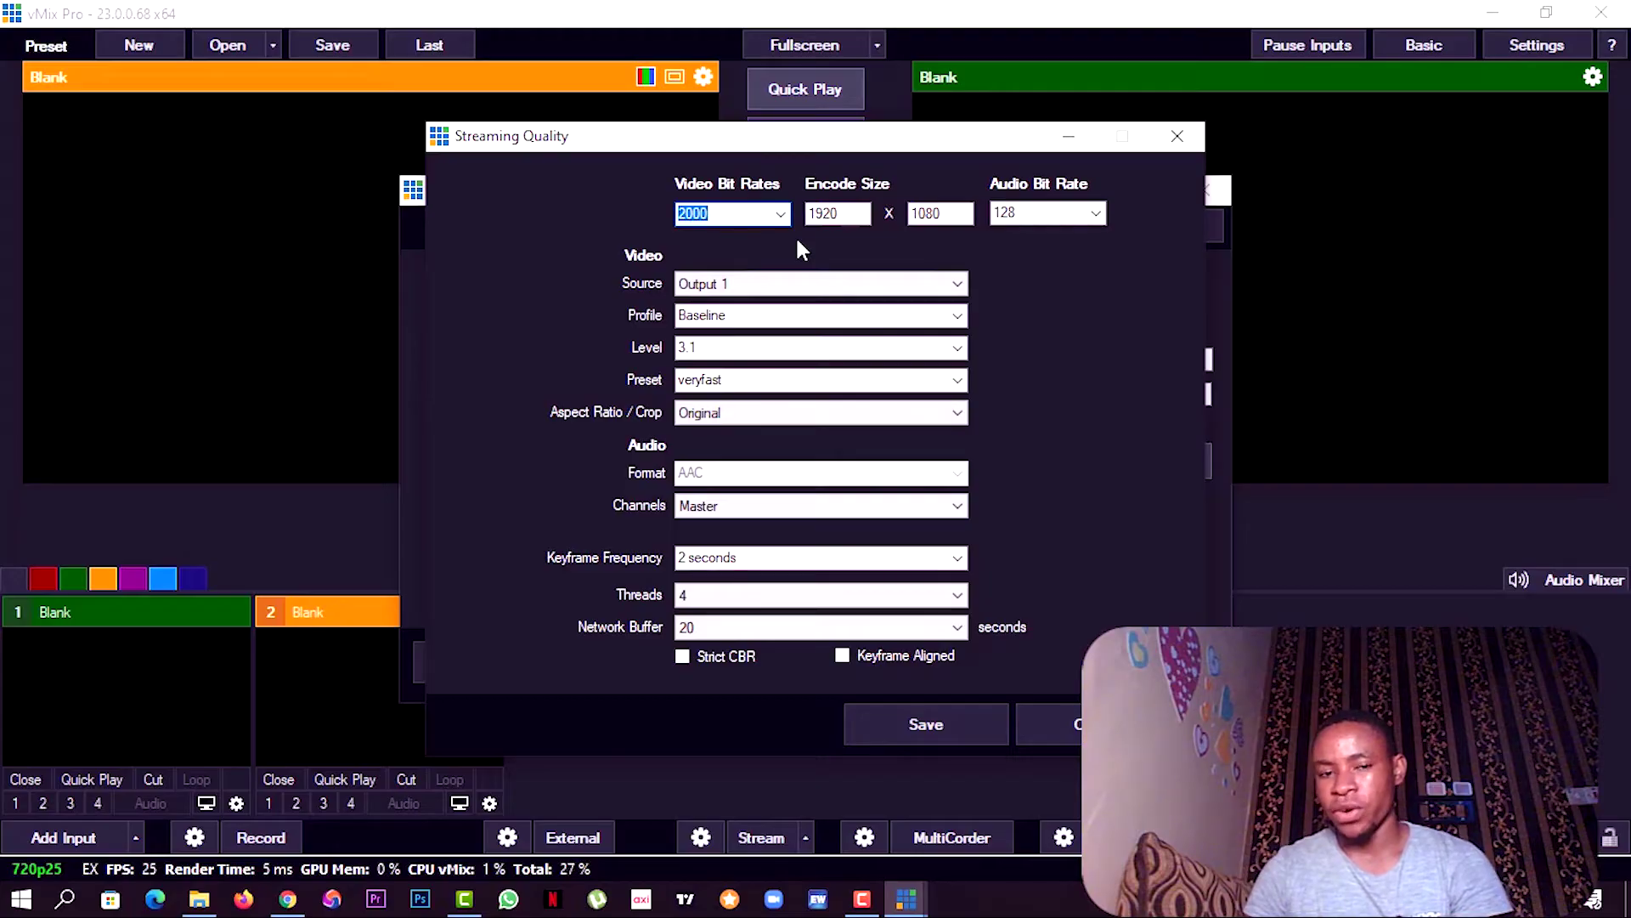
pyautogui.click(289, 899)
pyautogui.click(289, 899)
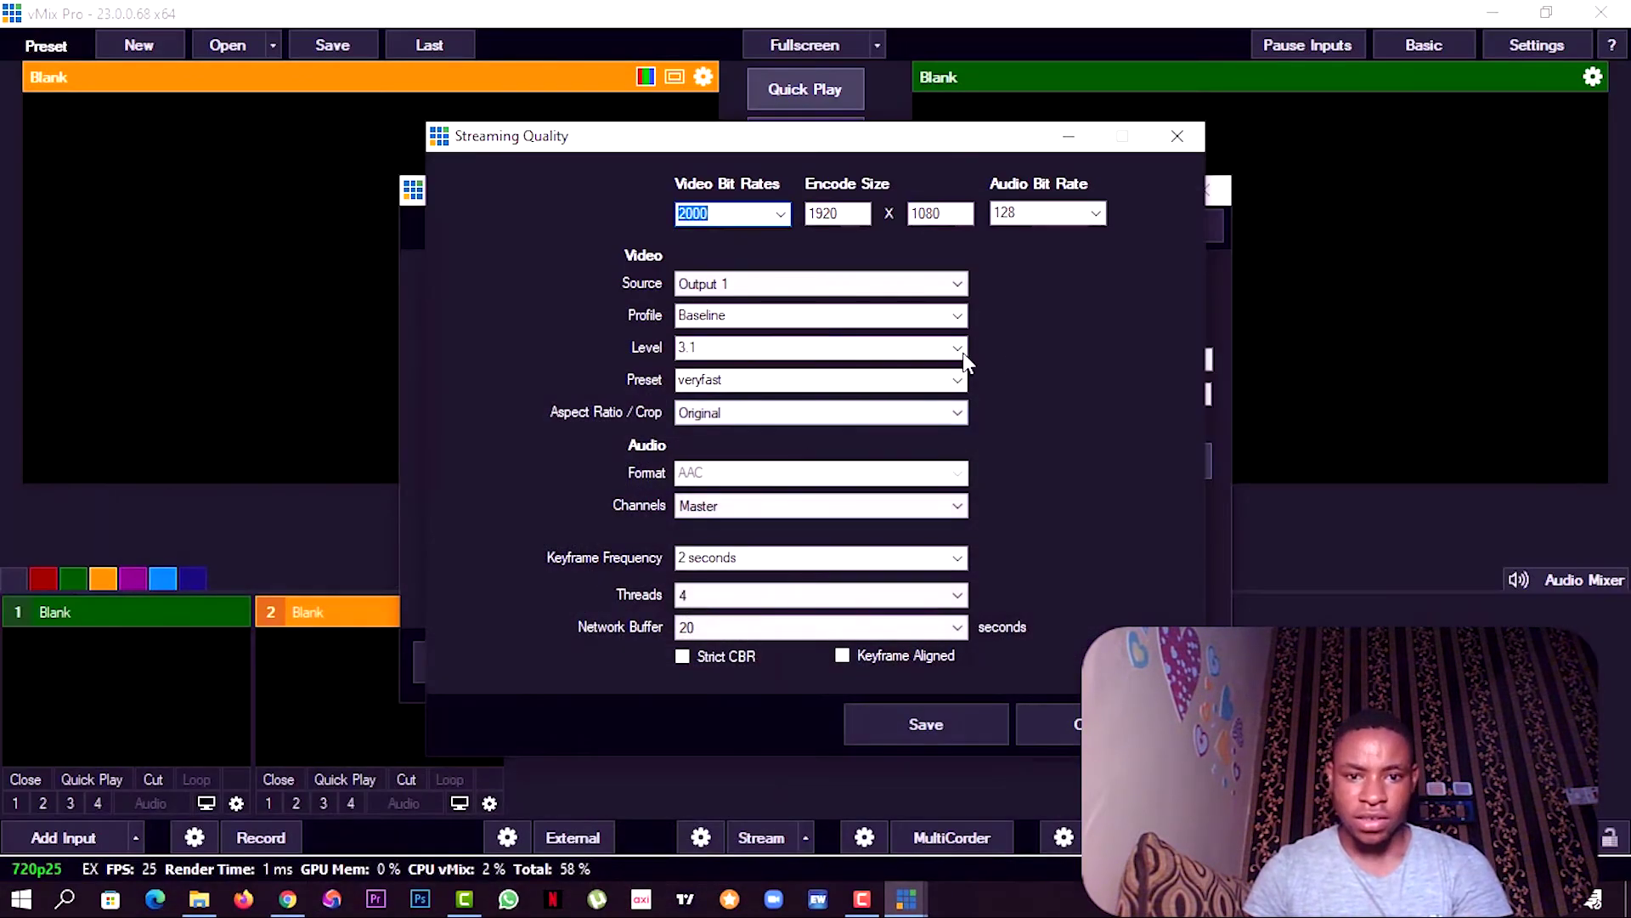
pyautogui.click(785, 214)
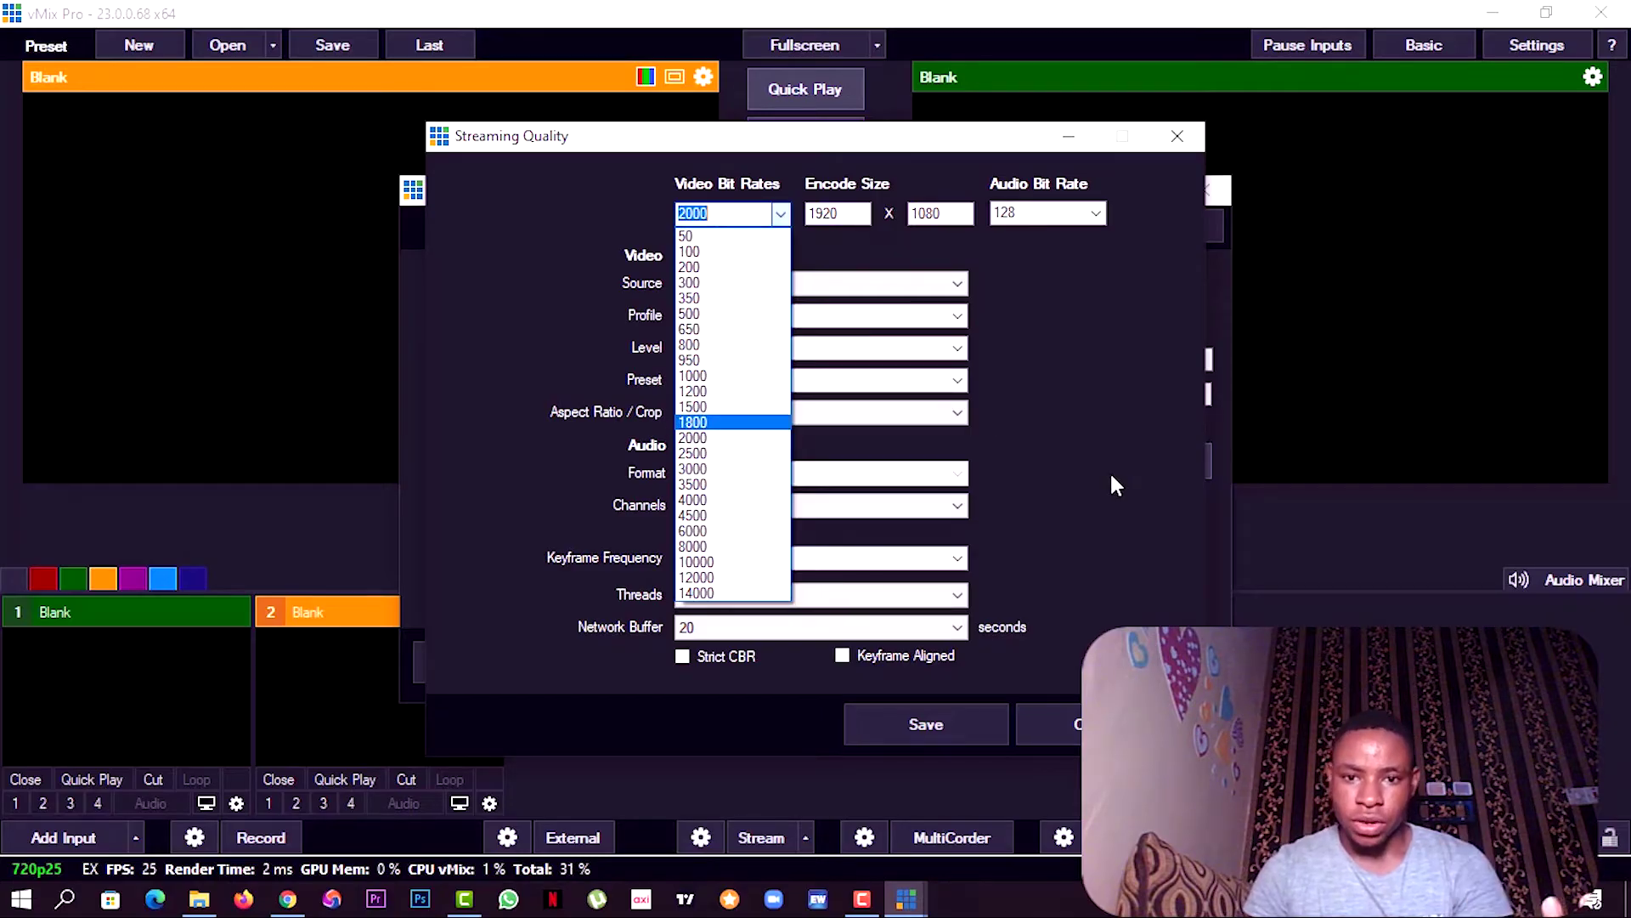
pyautogui.click(1130, 391)
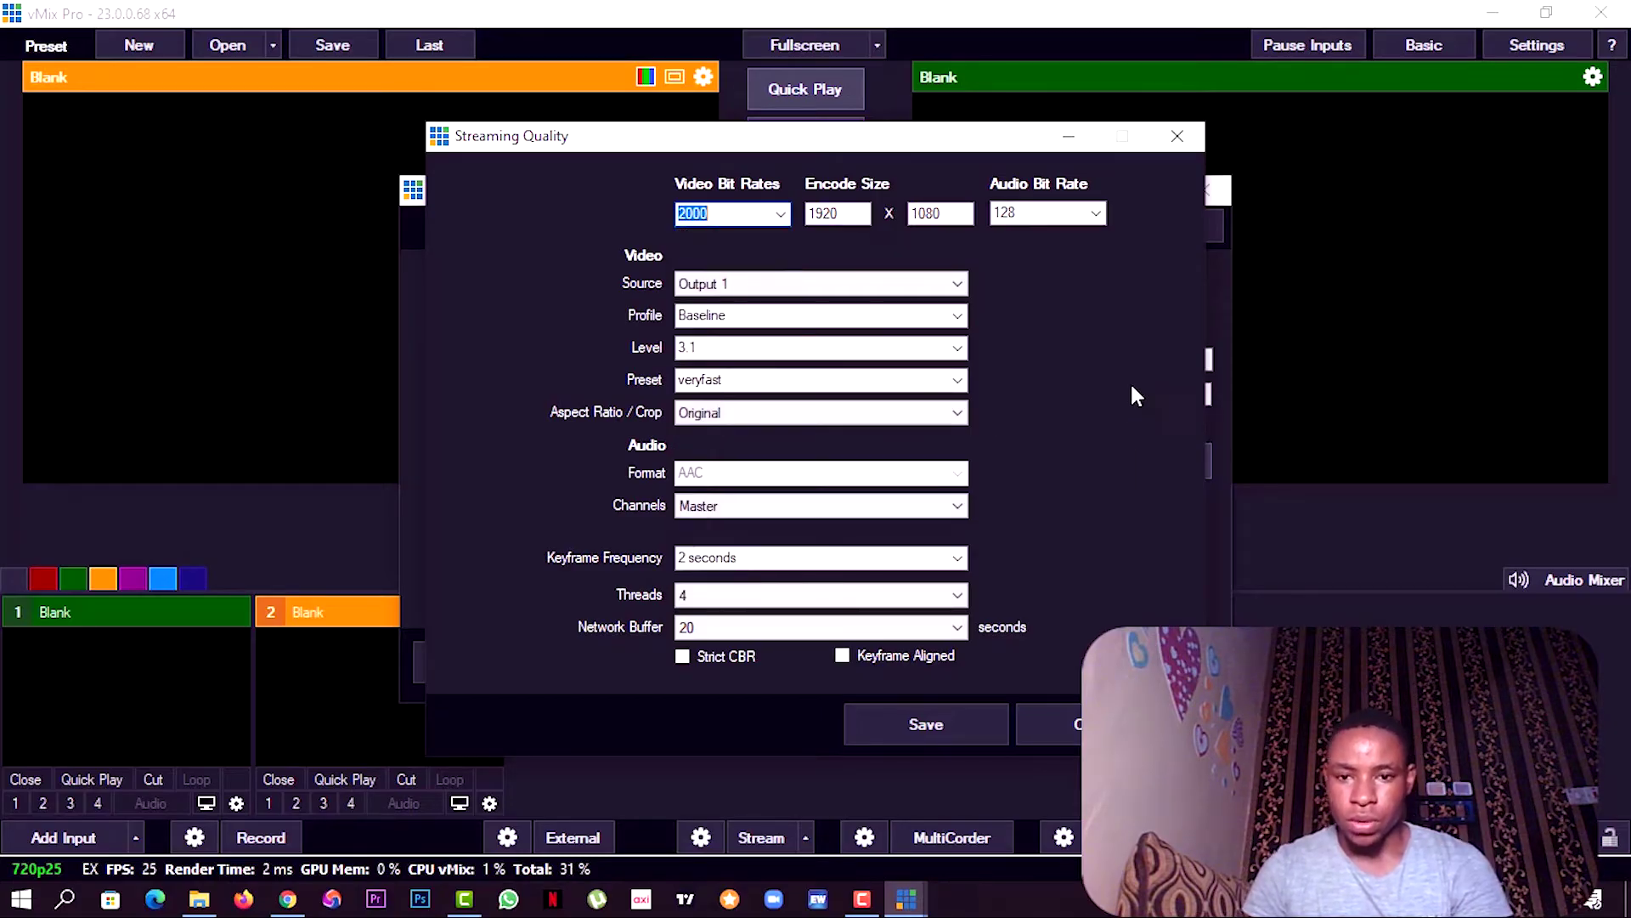
pyautogui.click(1177, 137)
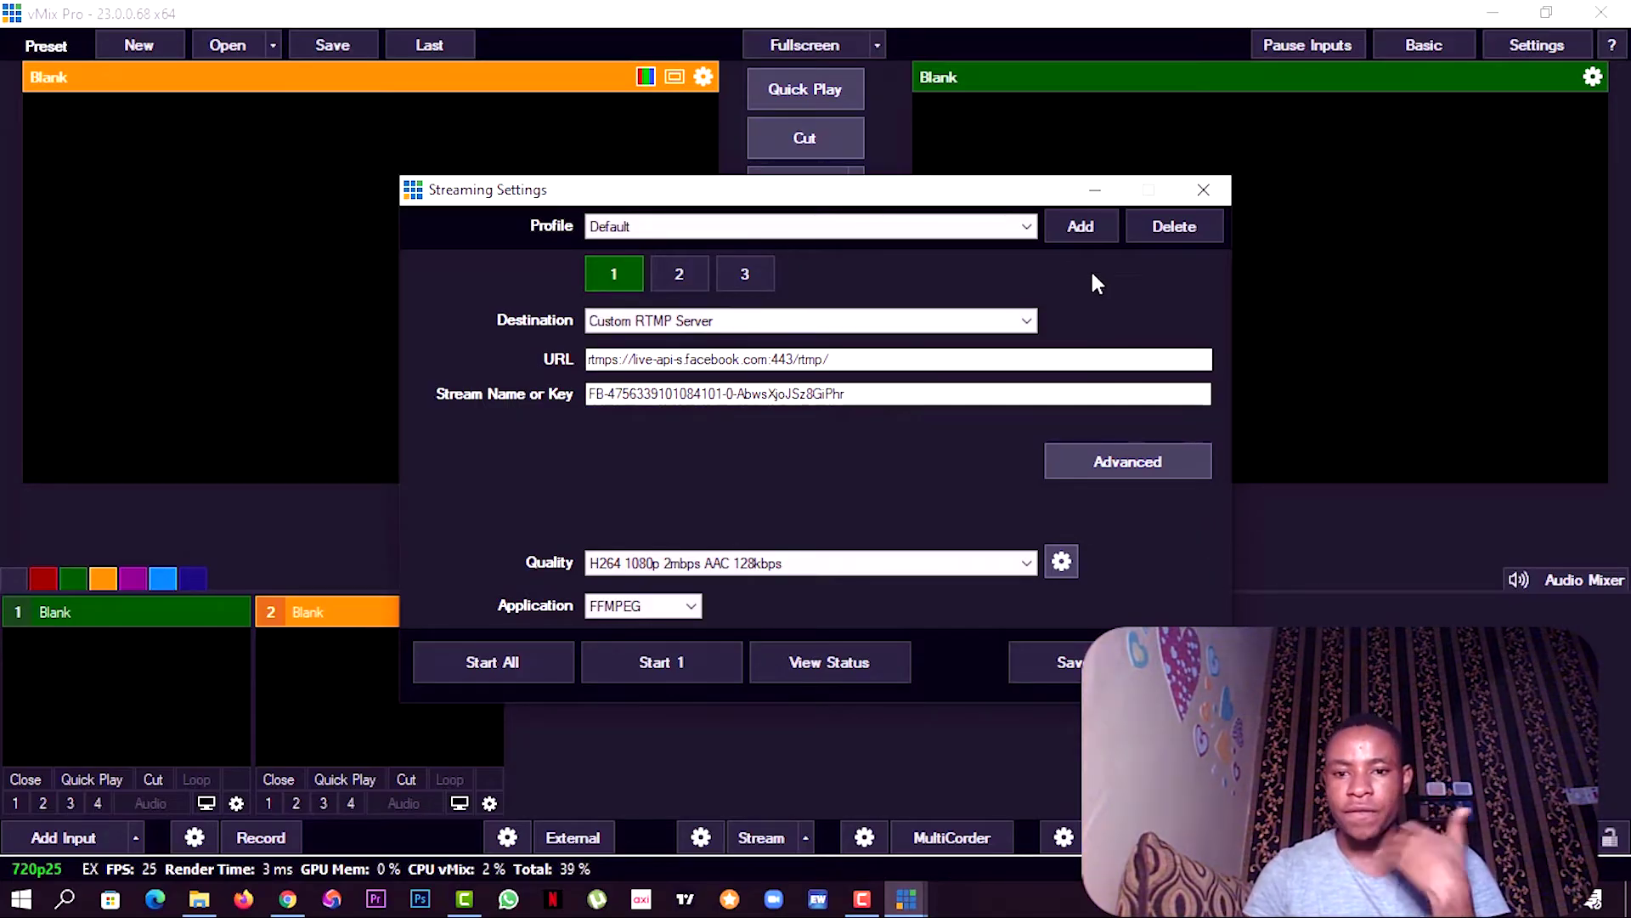
# Step: Review streams 2 and 3, leaving stream 2 on stream 1 quality, then close Streaming Settings
pyautogui.click(656, 274)
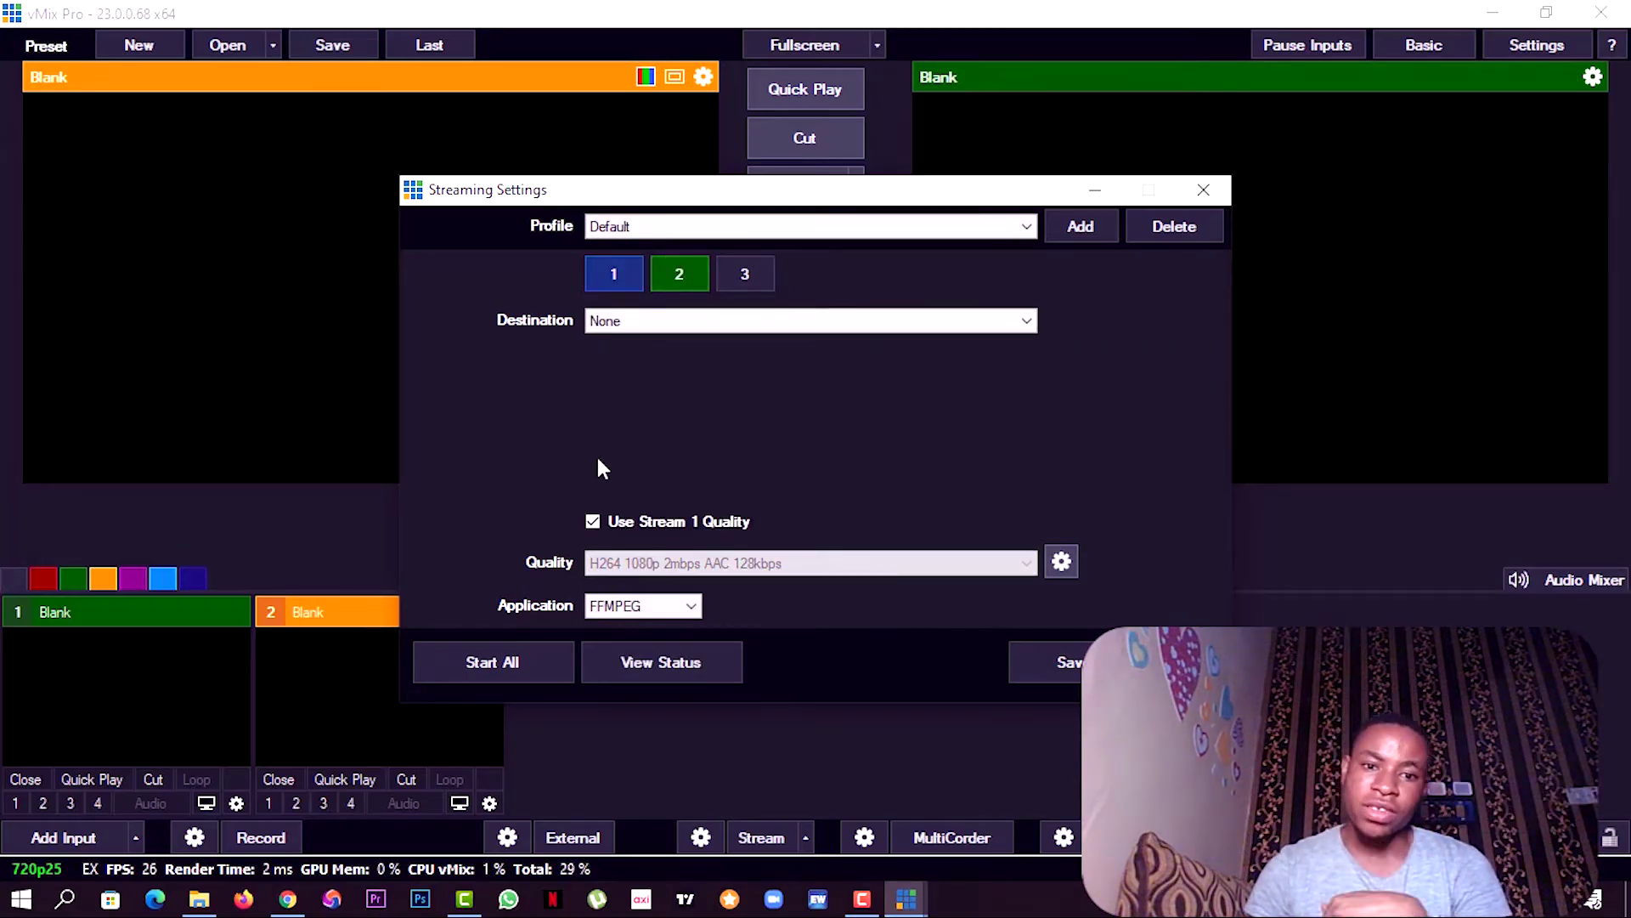
pyautogui.click(593, 522)
pyautogui.click(594, 521)
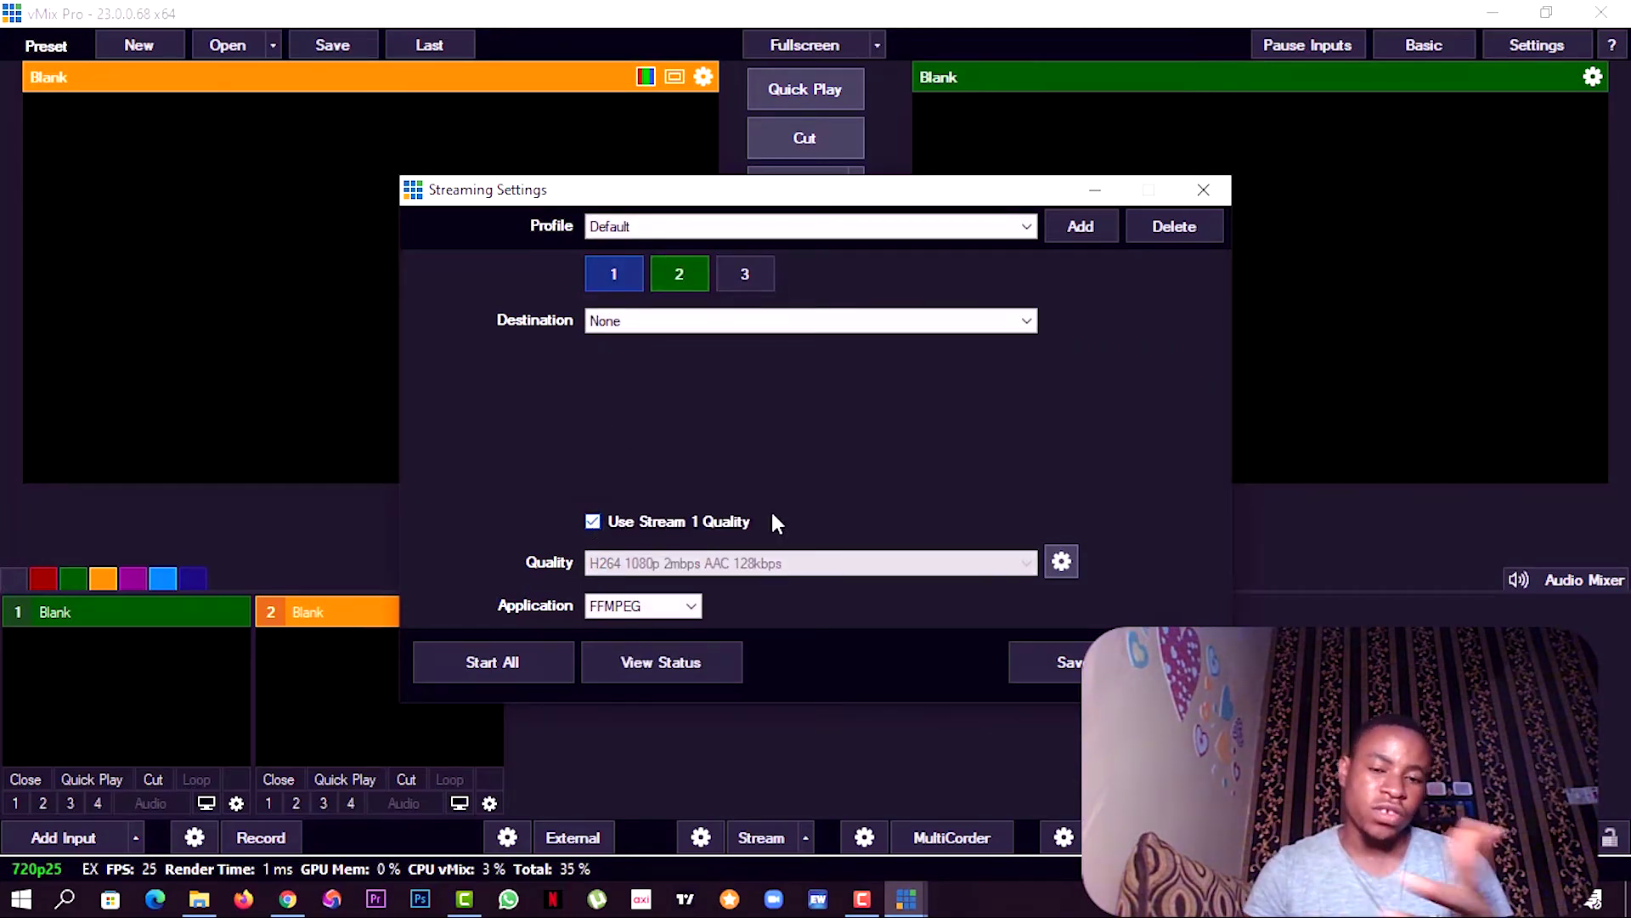
pyautogui.click(633, 272)
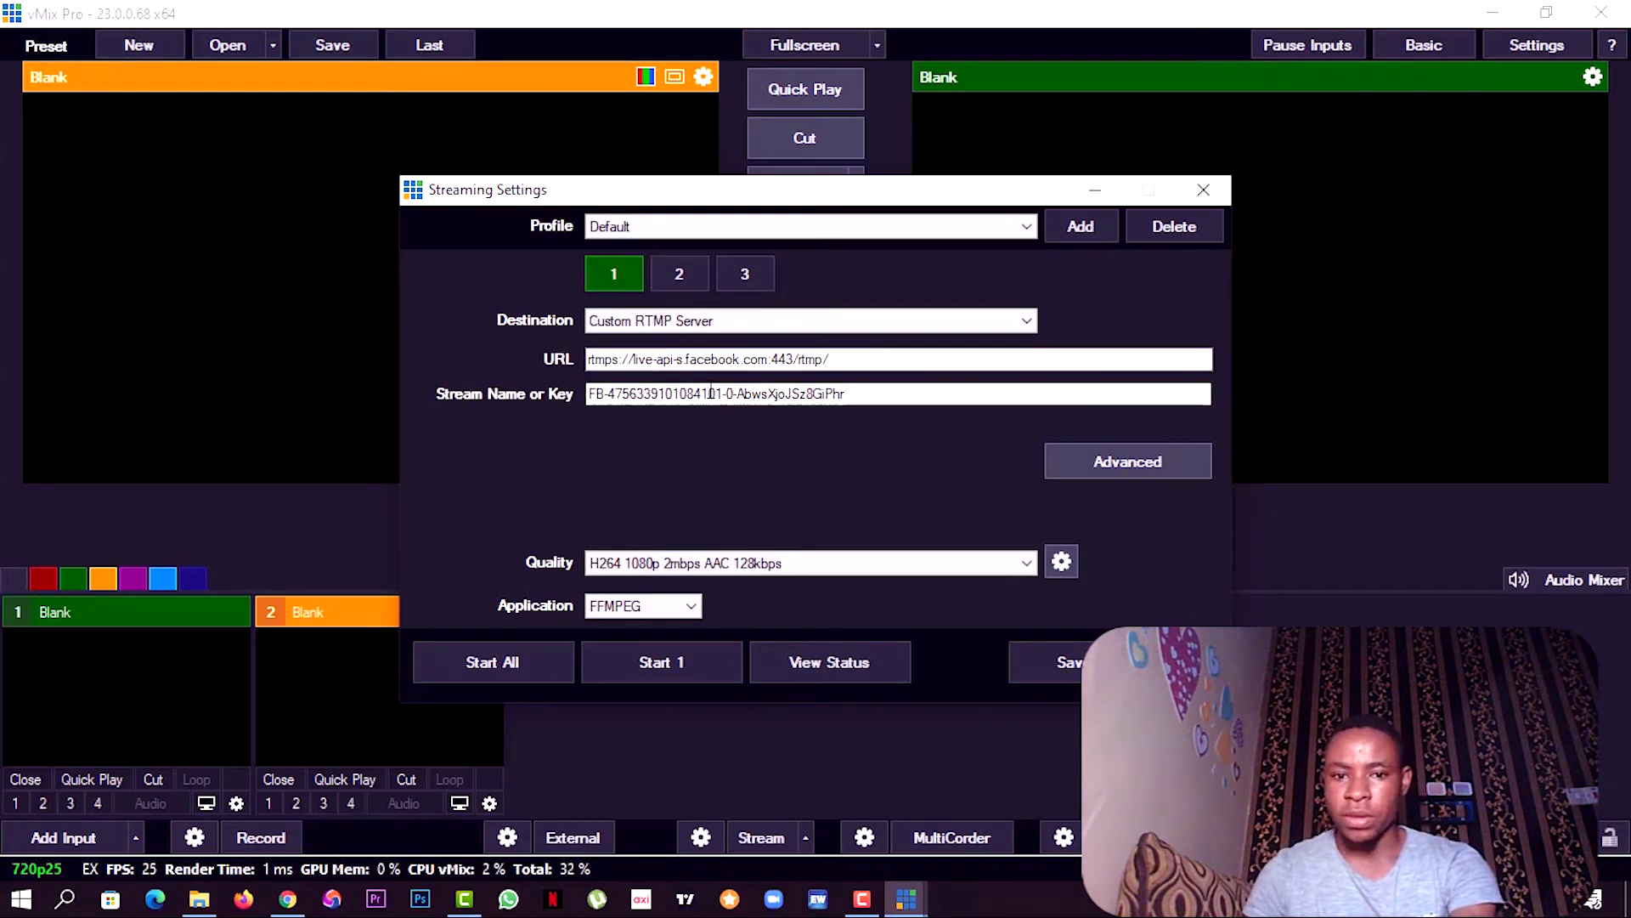
pyautogui.click(724, 275)
pyautogui.click(690, 284)
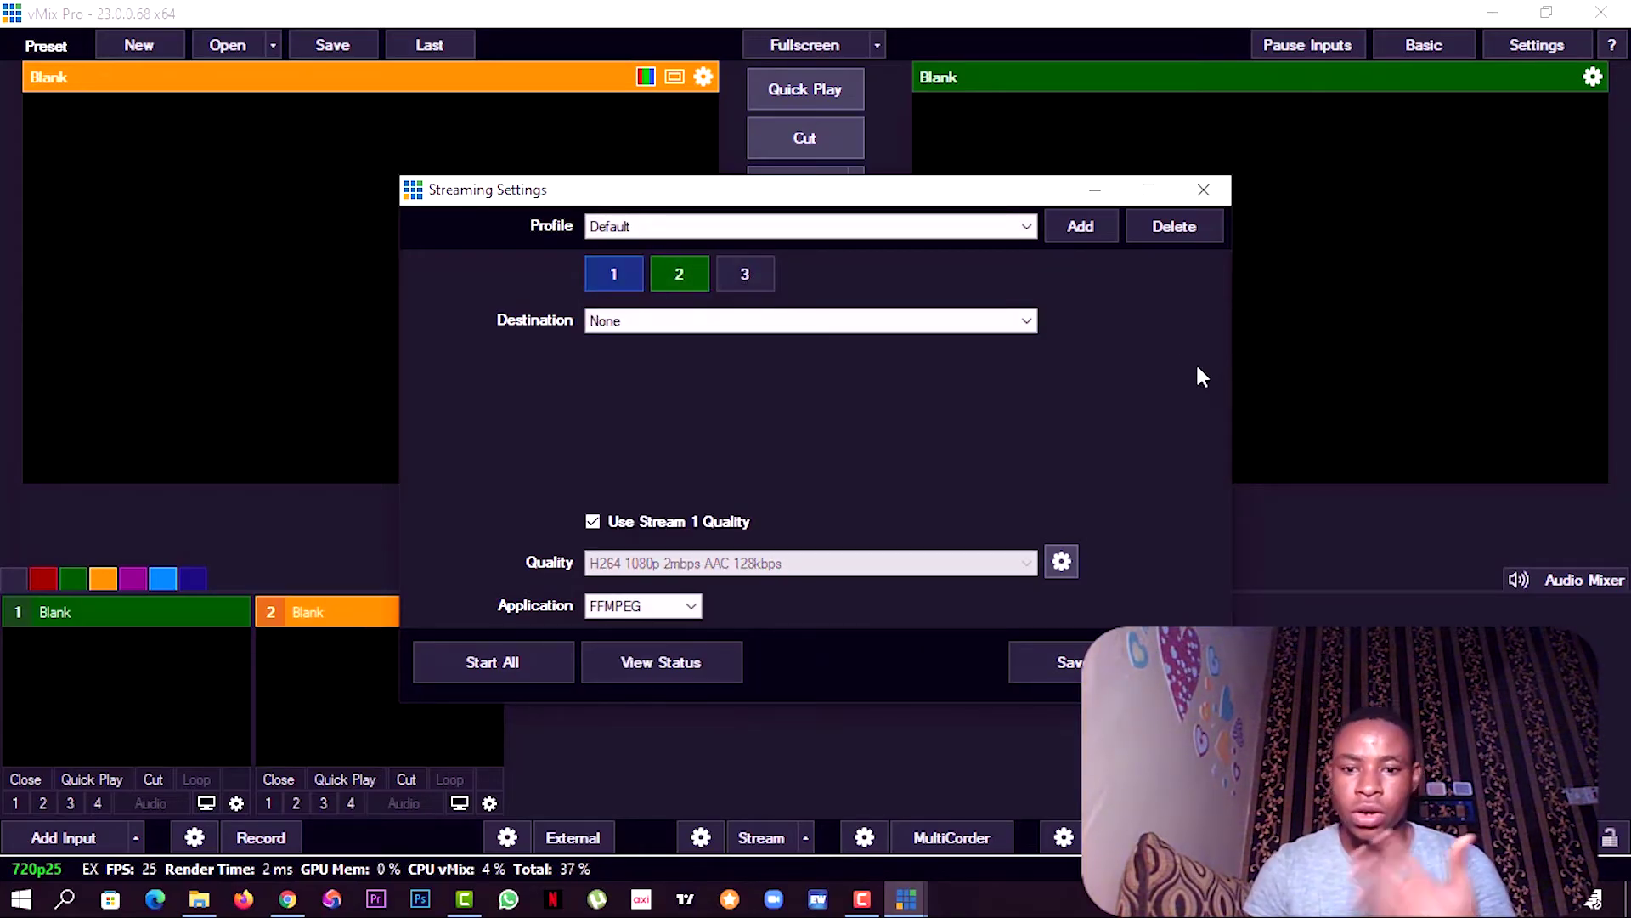
pyautogui.click(1205, 191)
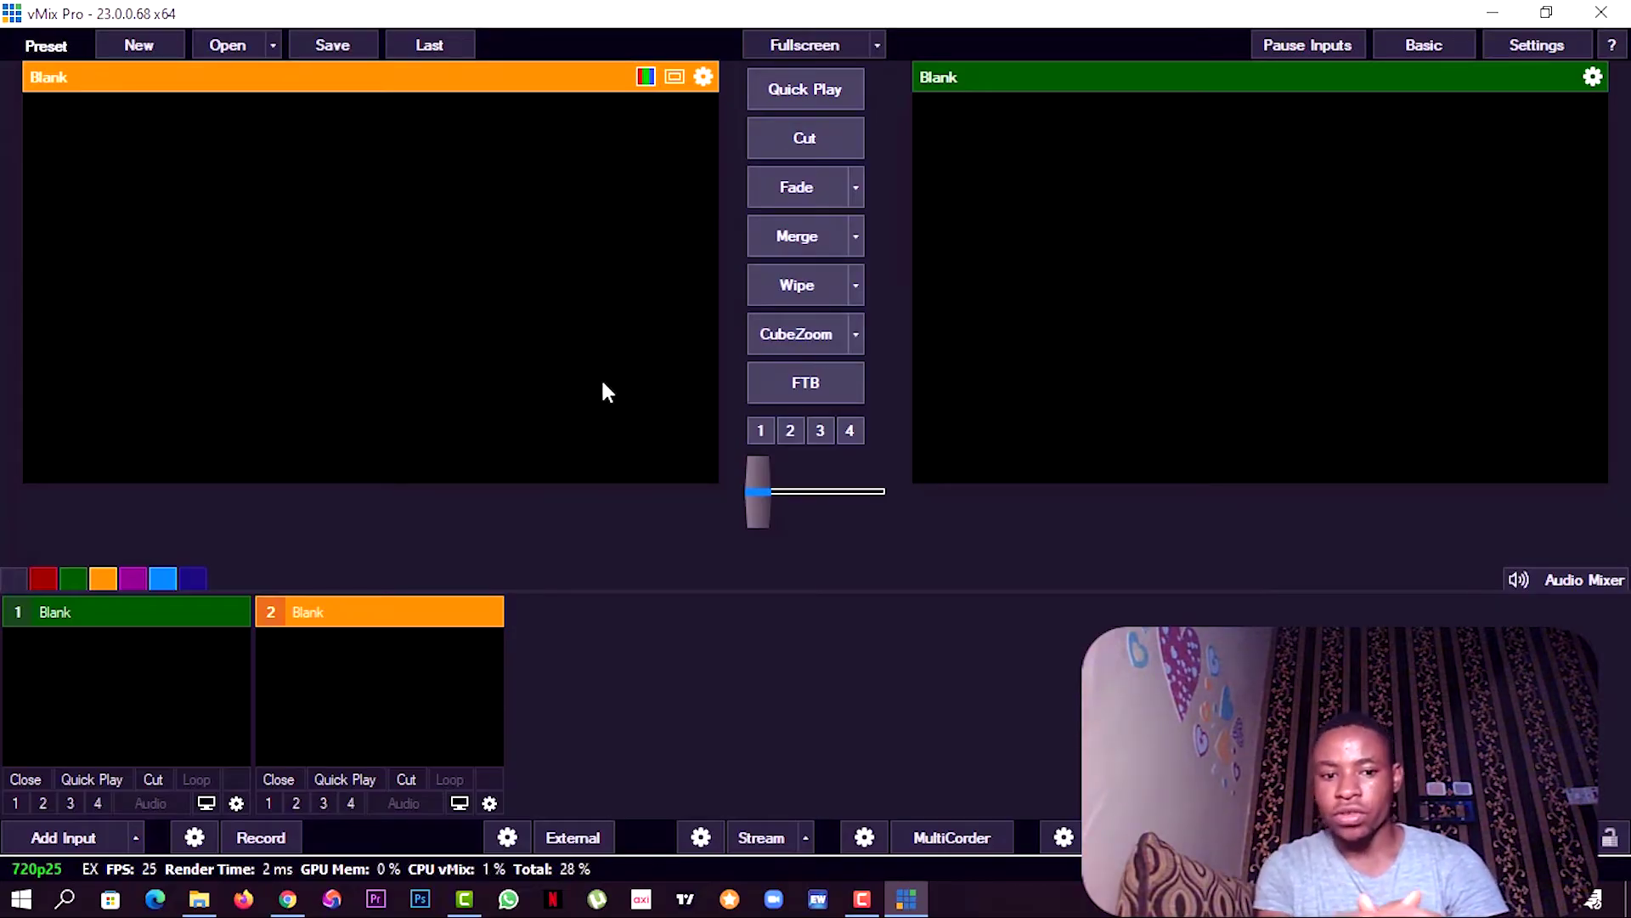
pyautogui.click(699, 839)
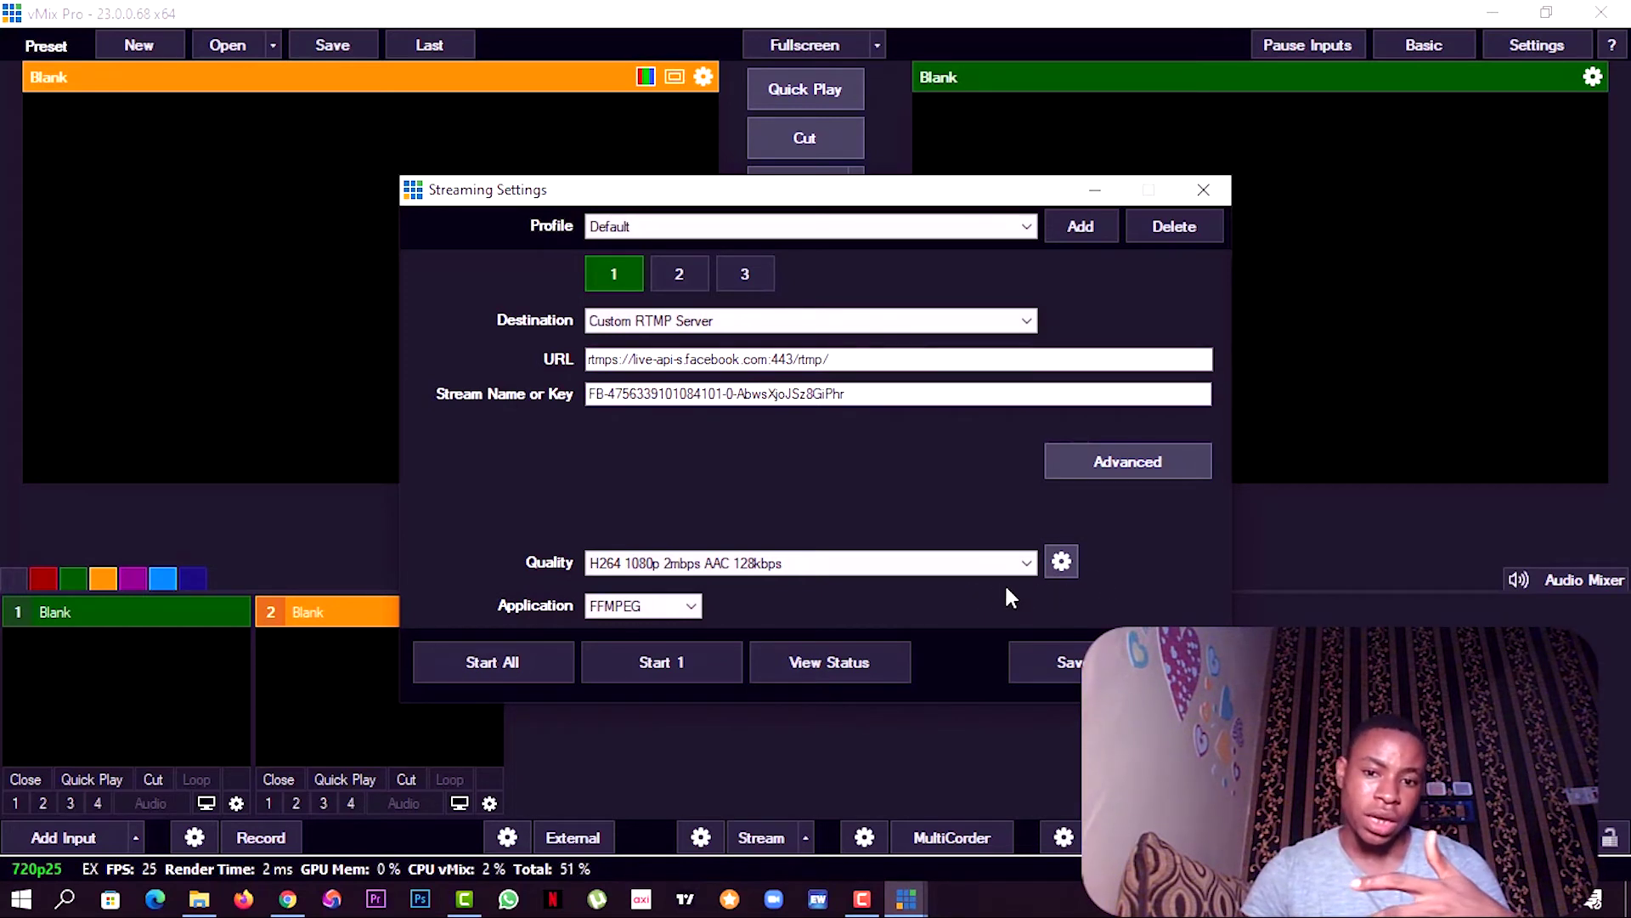
pyautogui.click(1061, 562)
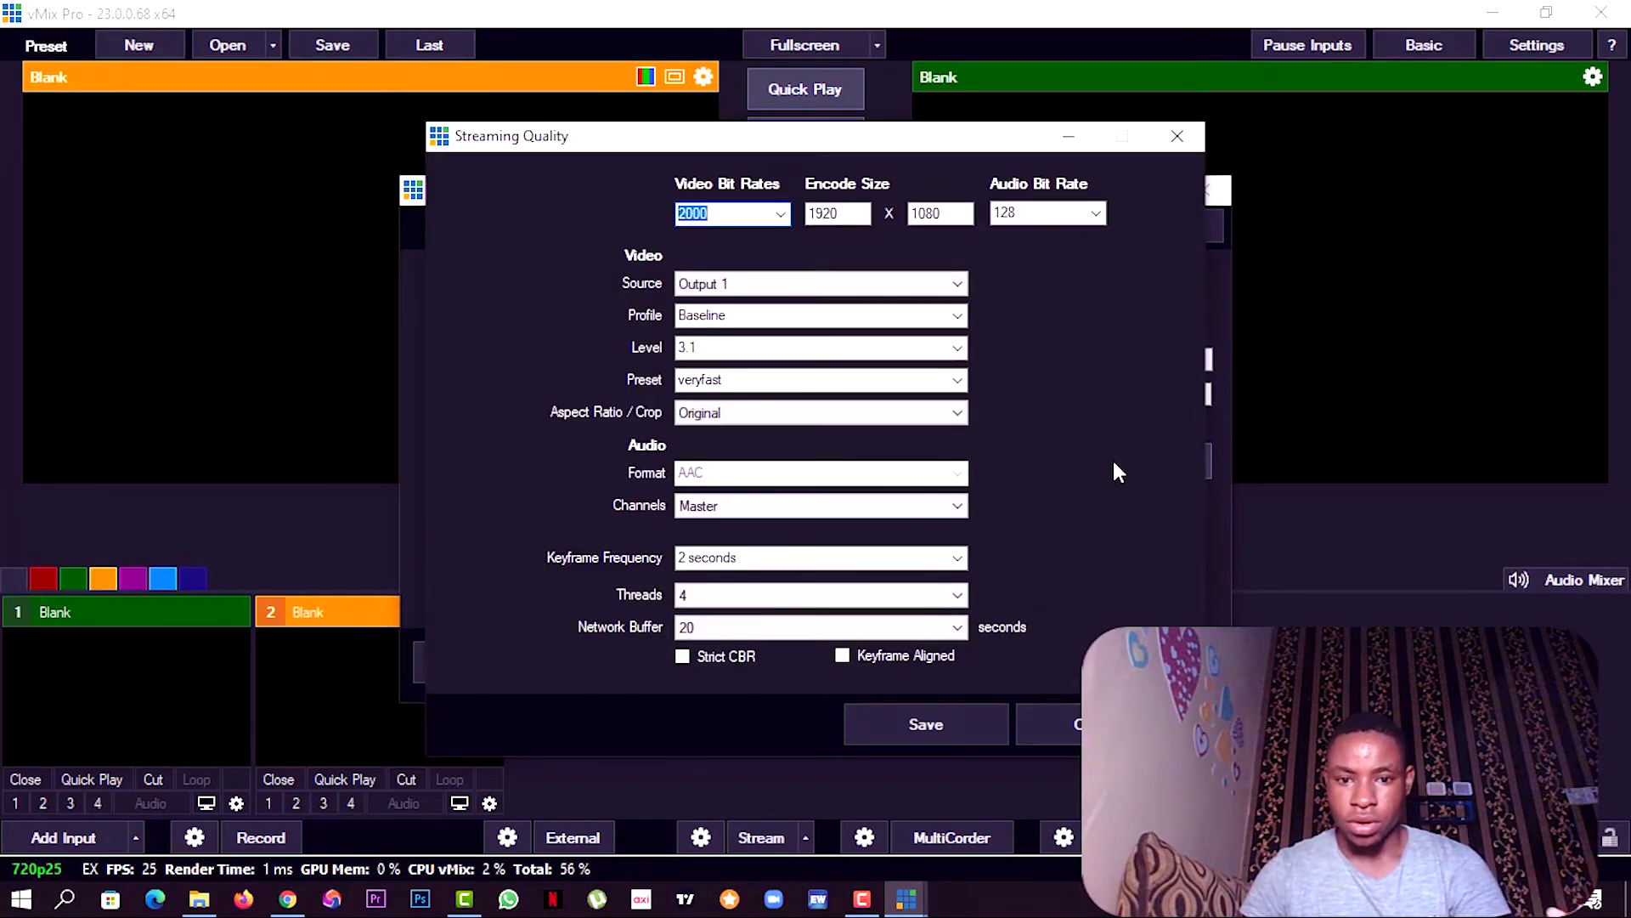
pyautogui.click(1177, 137)
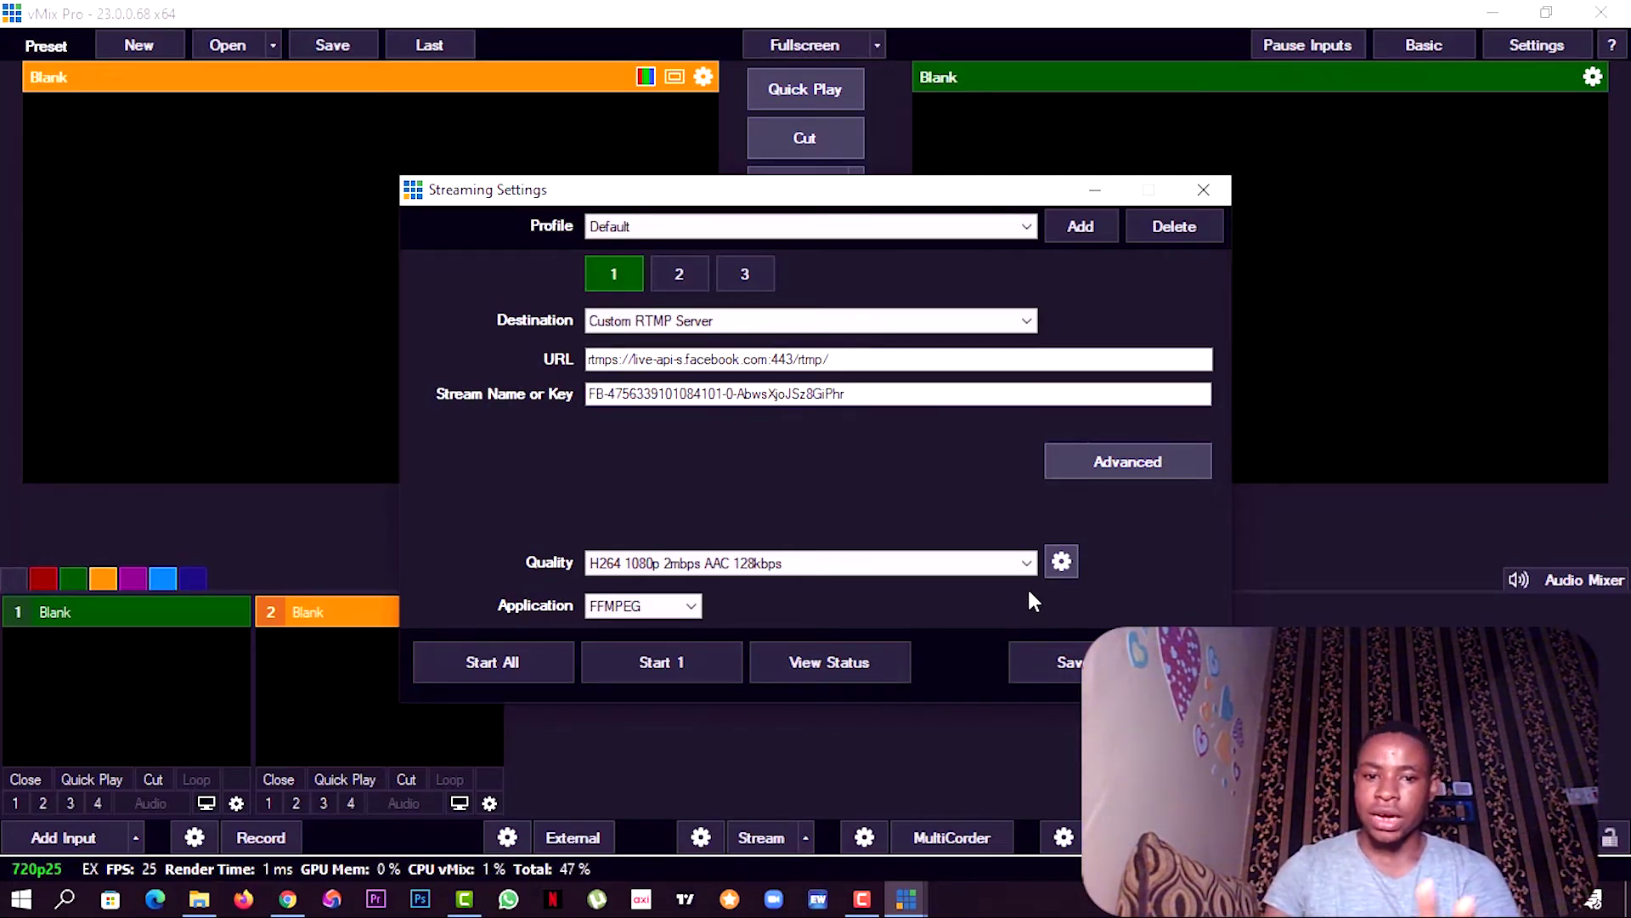
pyautogui.click(1204, 191)
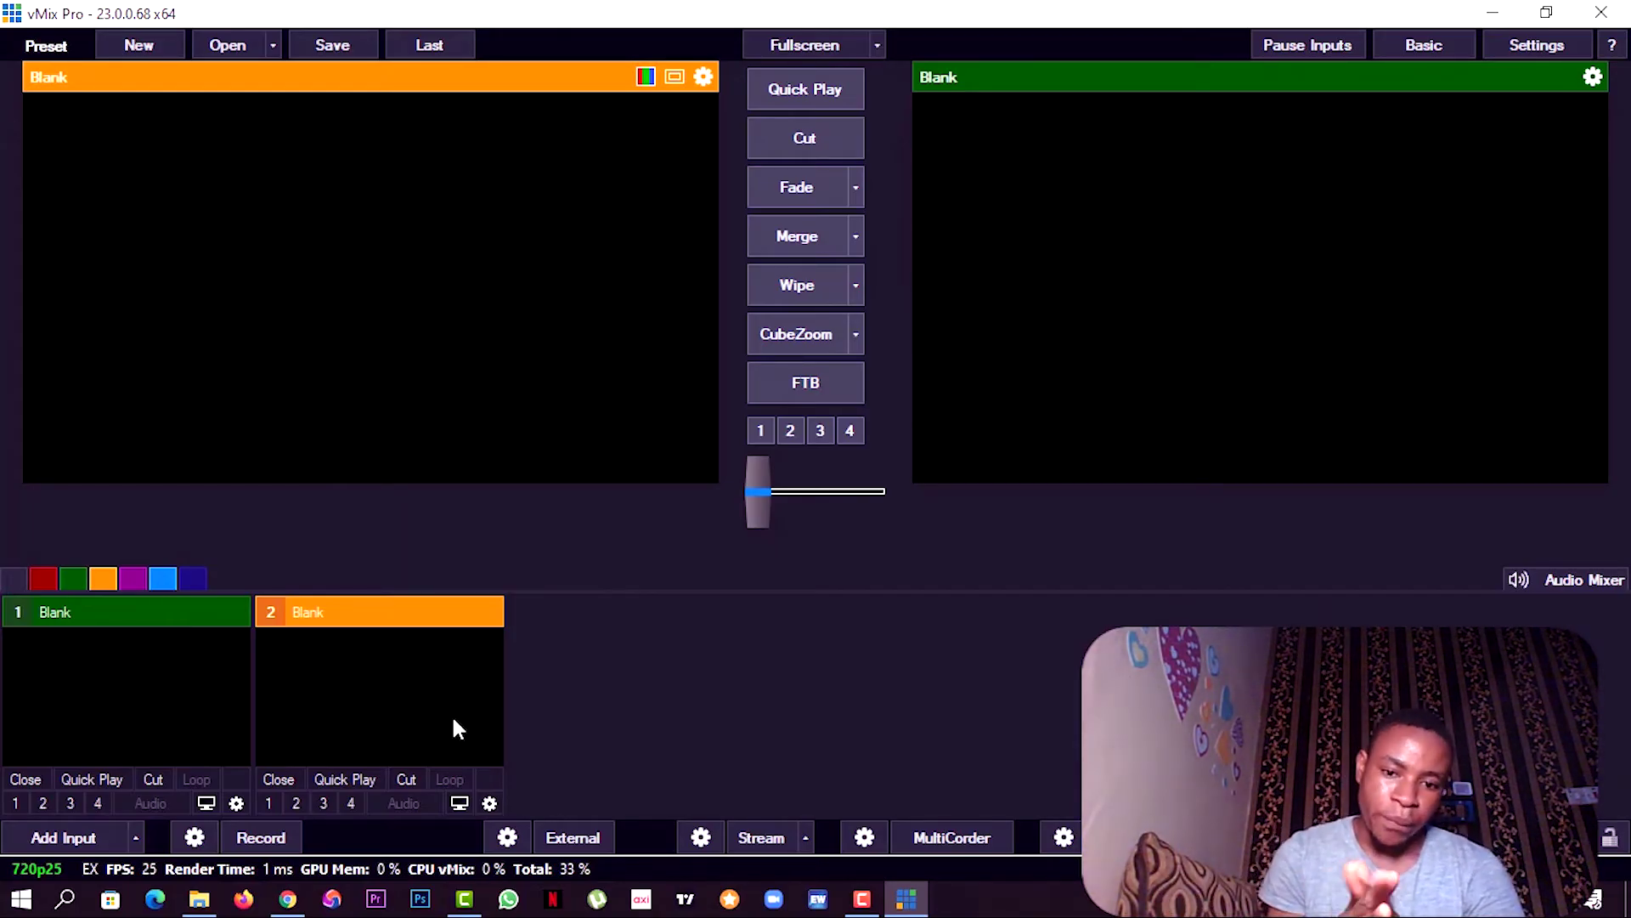
# Step: Open Recording Setup and leave the MP4 size at 1280x720 and bit rate at 5 Mbps
pyautogui.click(195, 837)
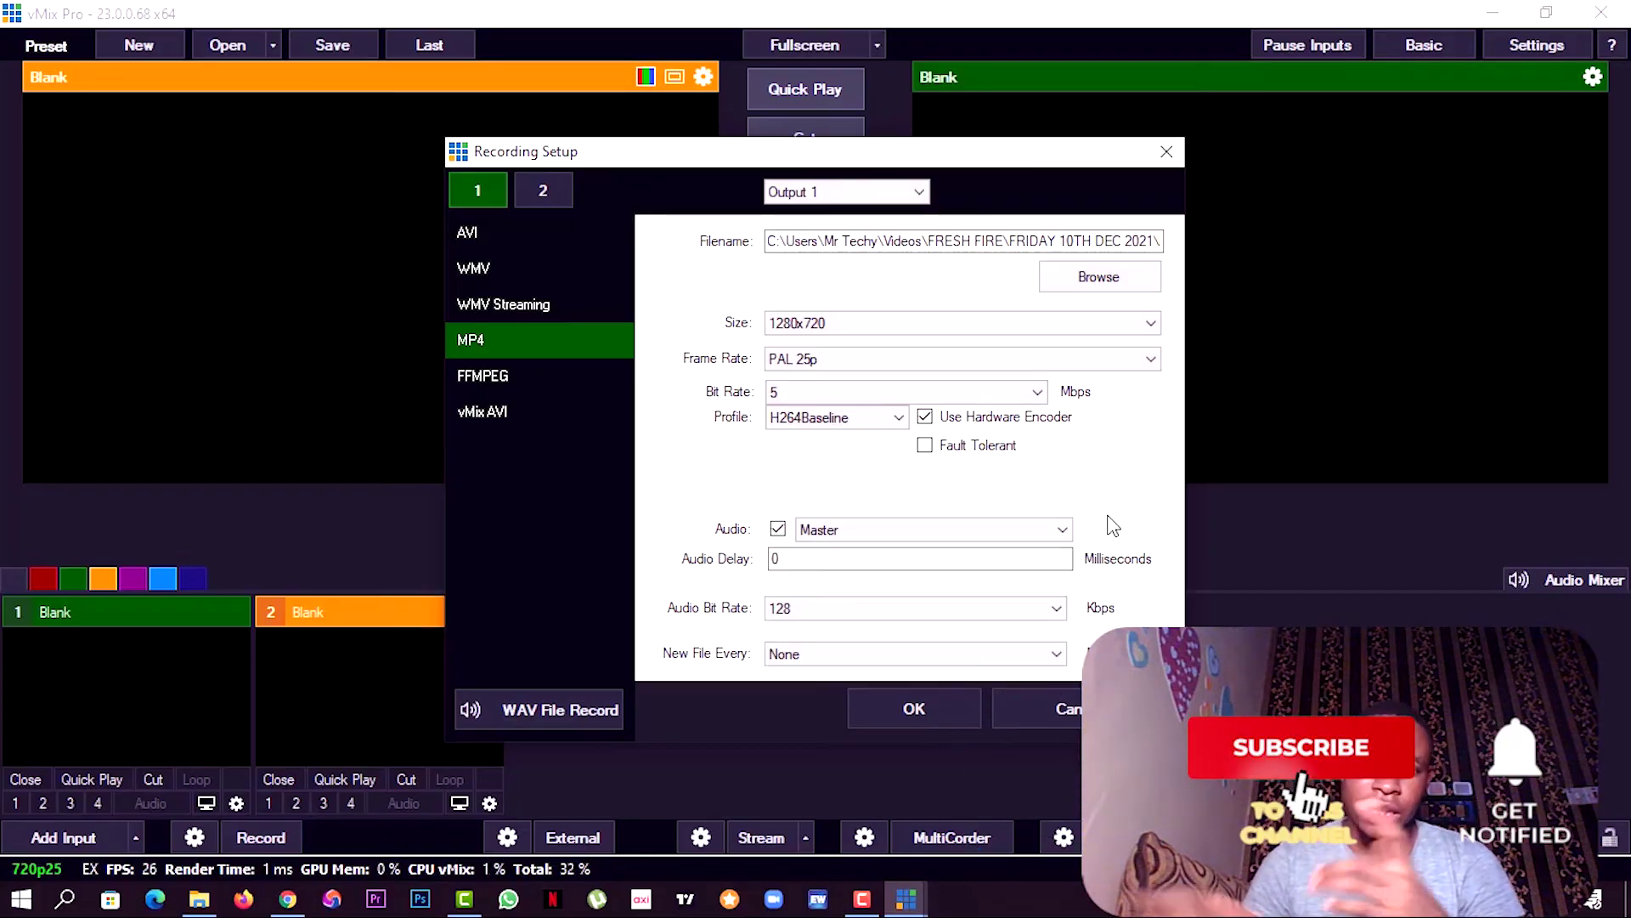
pyautogui.click(841, 326)
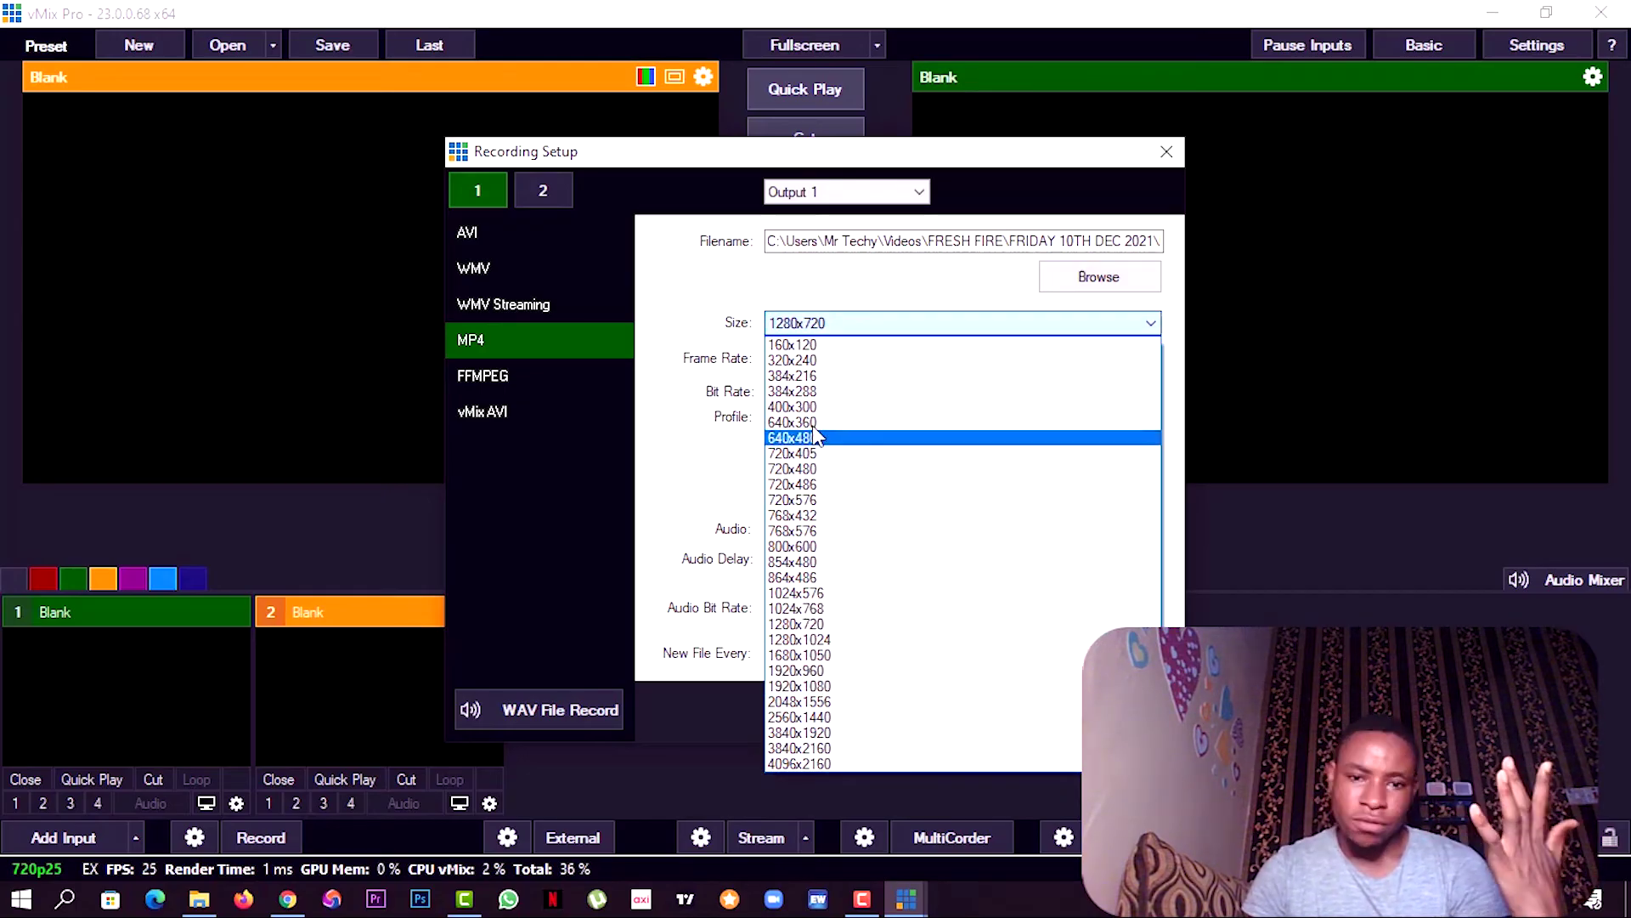
pyautogui.click(712, 306)
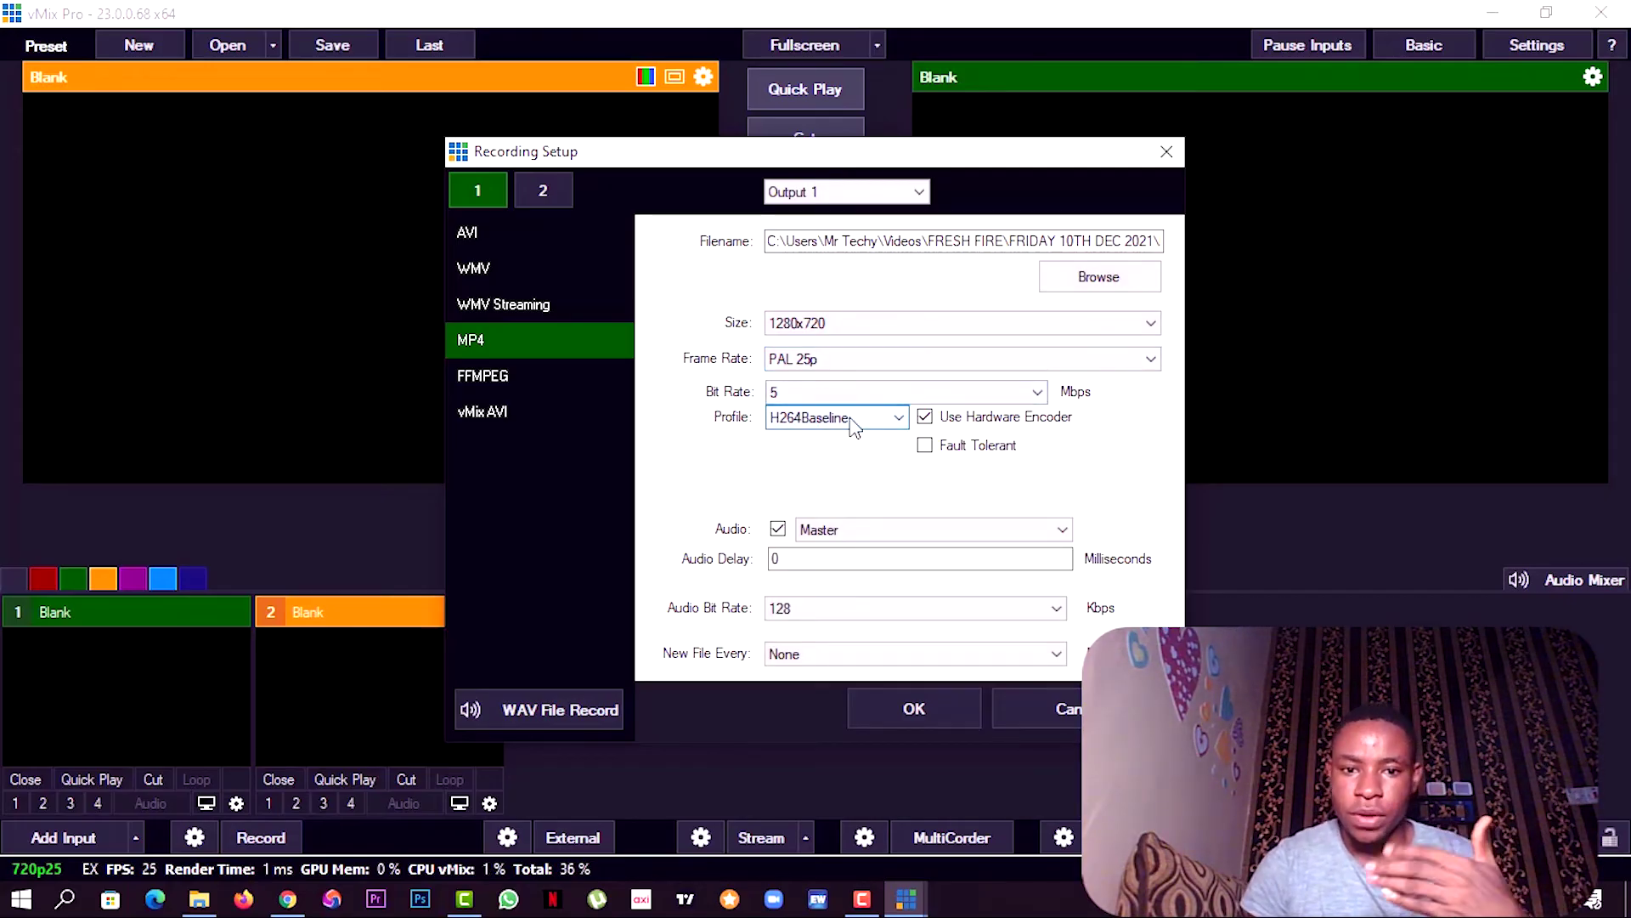
pyautogui.click(844, 392)
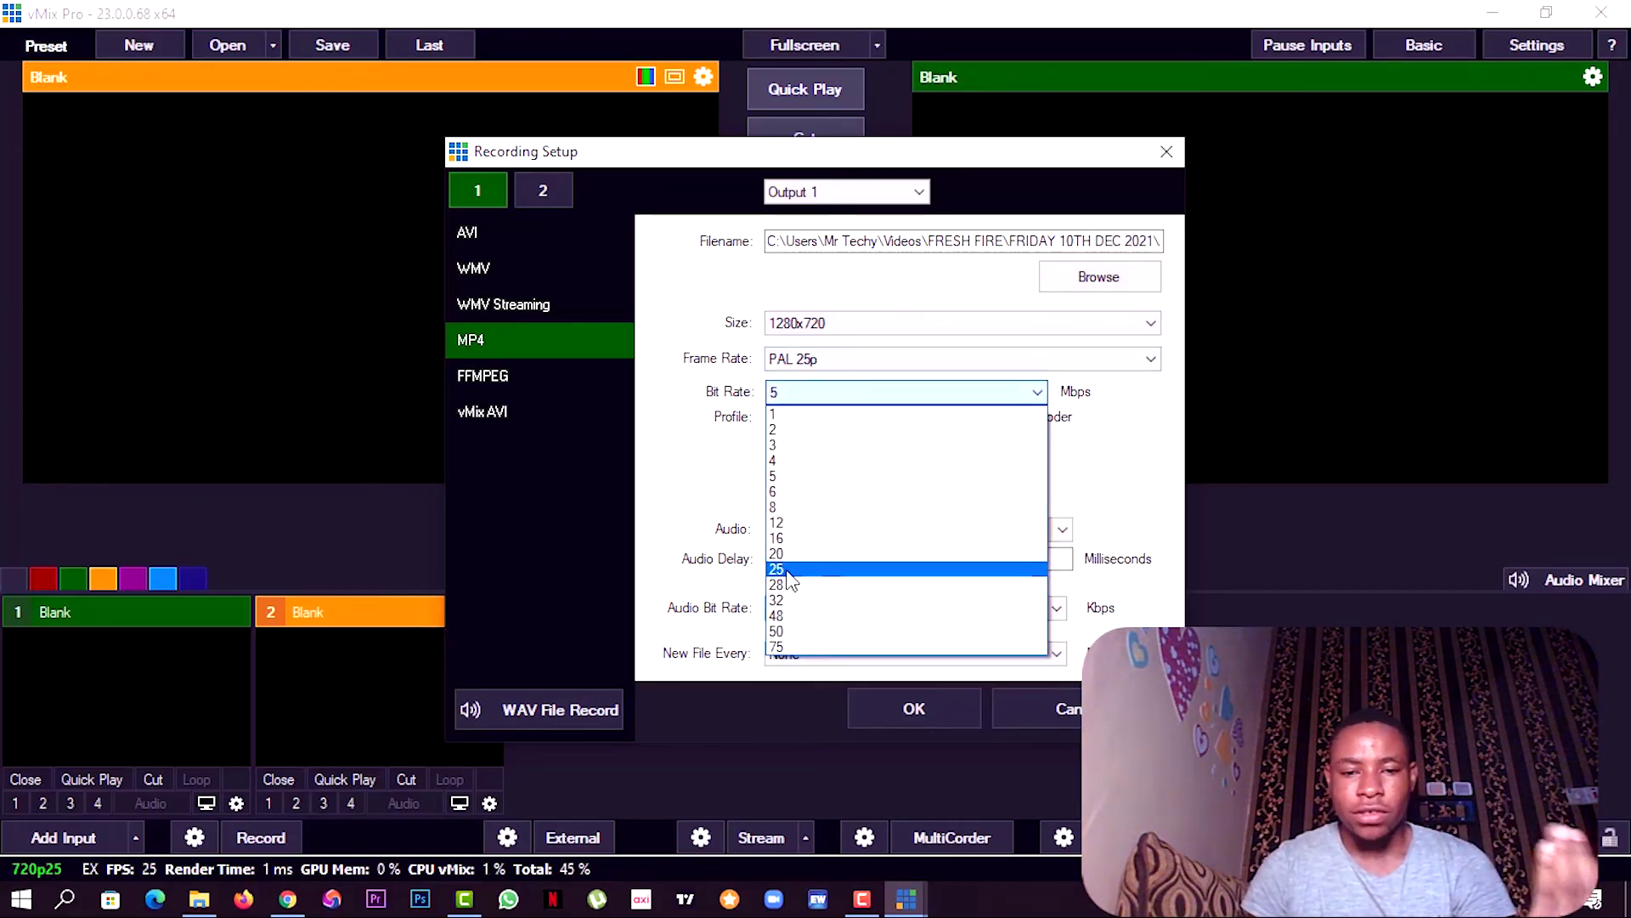
pyautogui.click(684, 466)
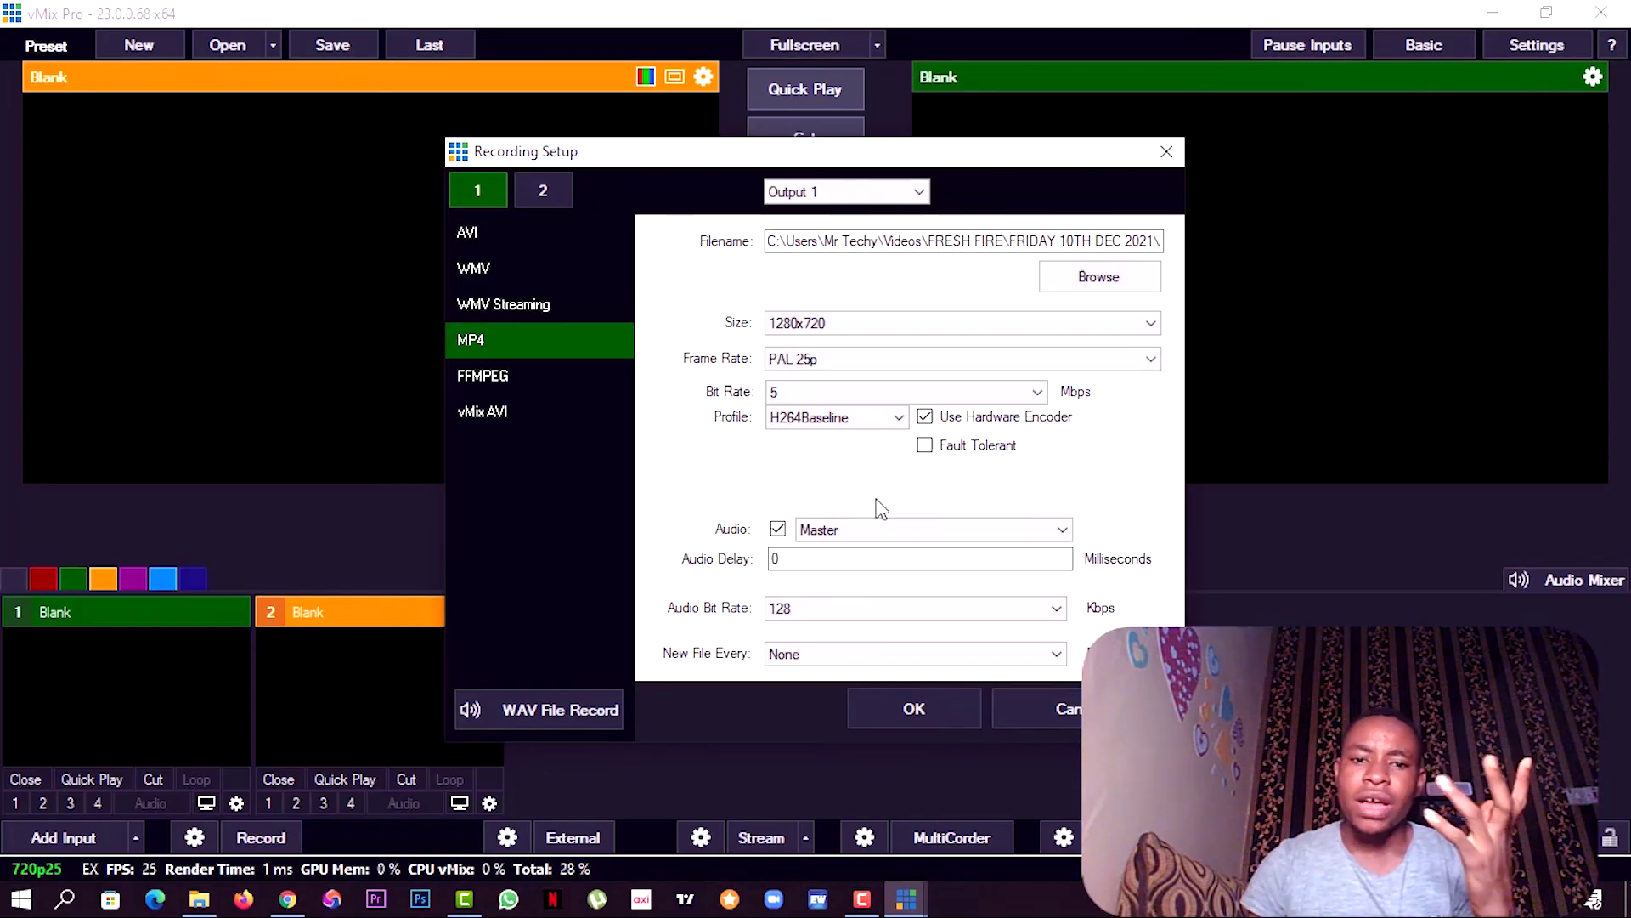
pyautogui.click(882, 400)
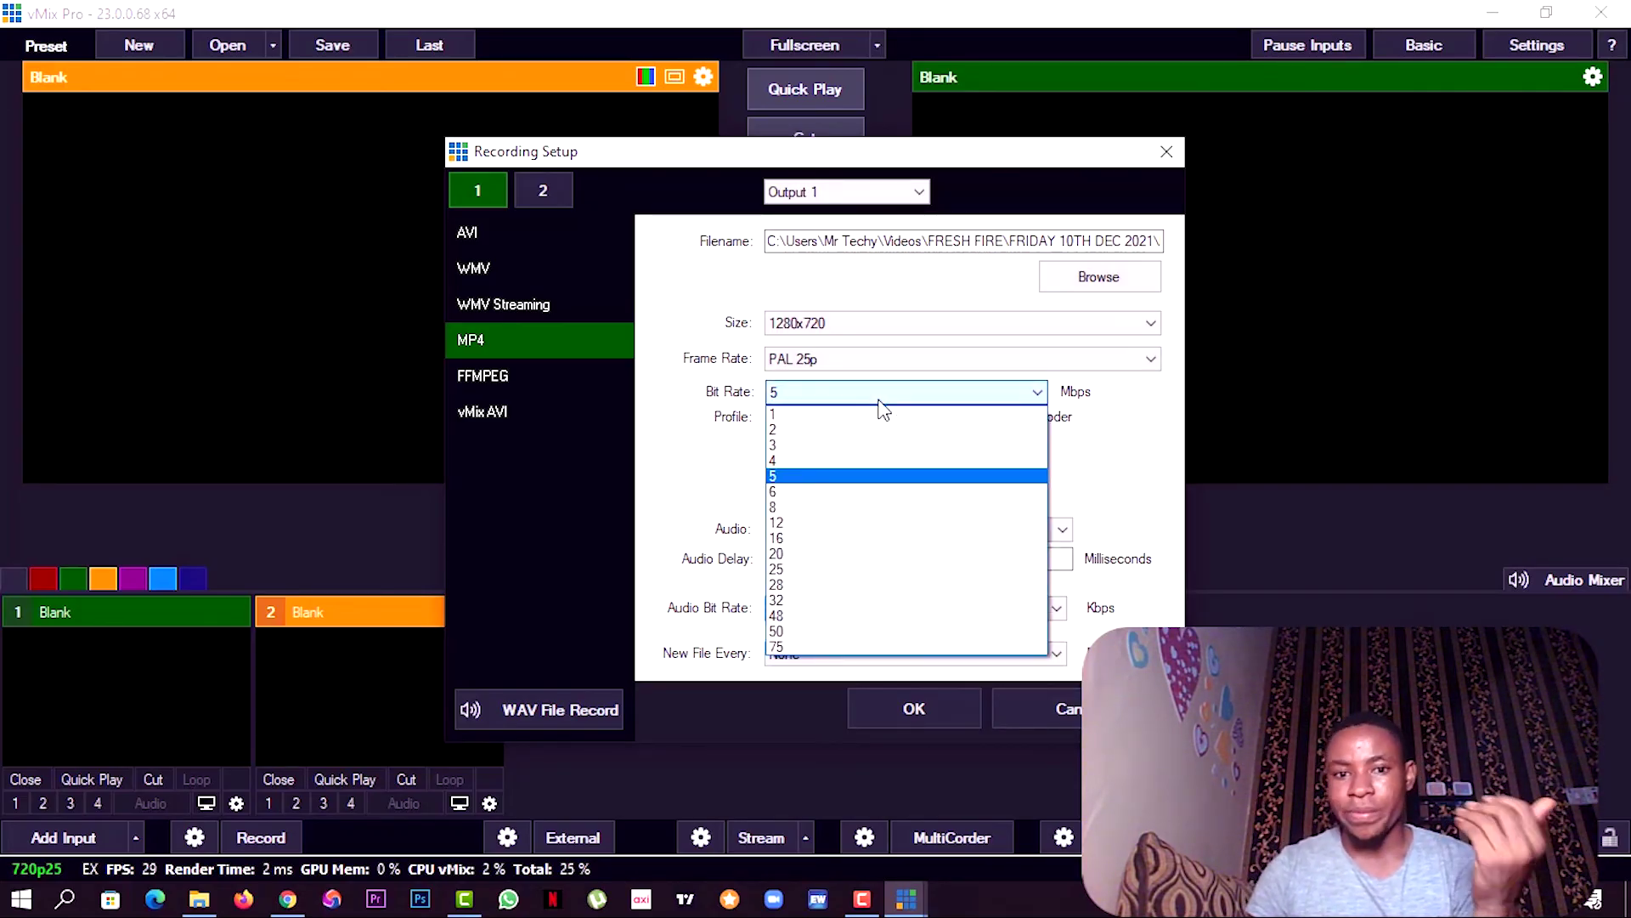
pyautogui.click(1105, 431)
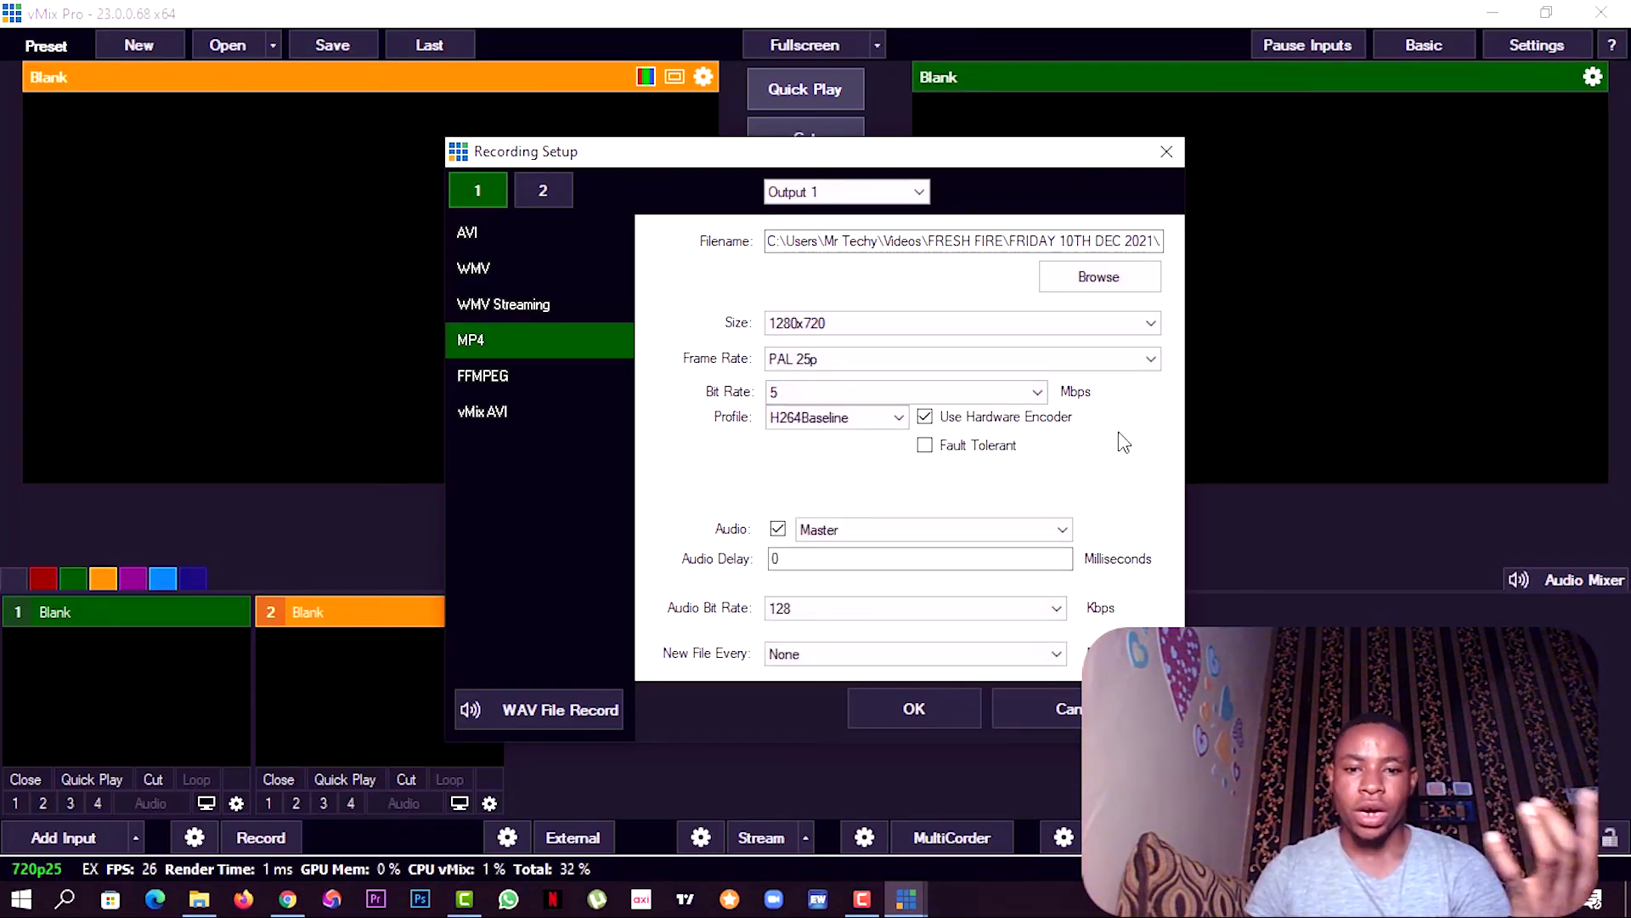